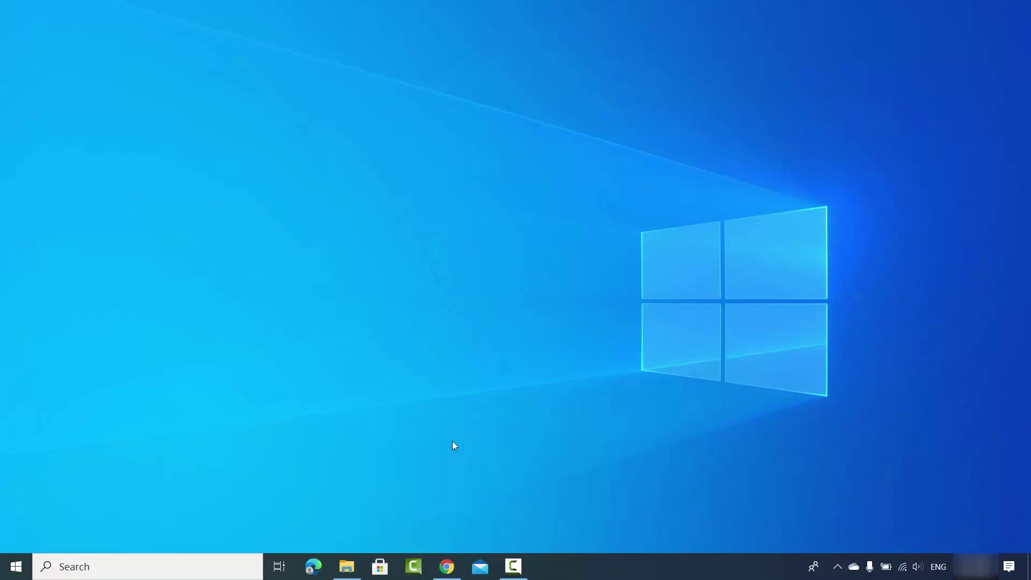
Open the Windows taskbar search panel to find Excel among recent apps
left_click(183, 560)
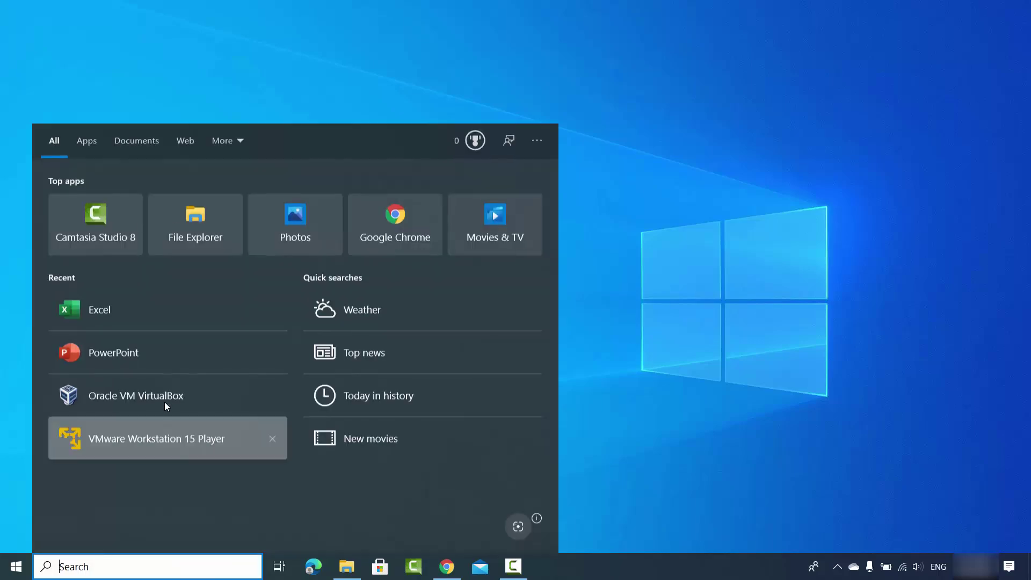
Launch Excel, open Monthly company budget1.xlsx, and go to the File backstage
left_click(130, 323)
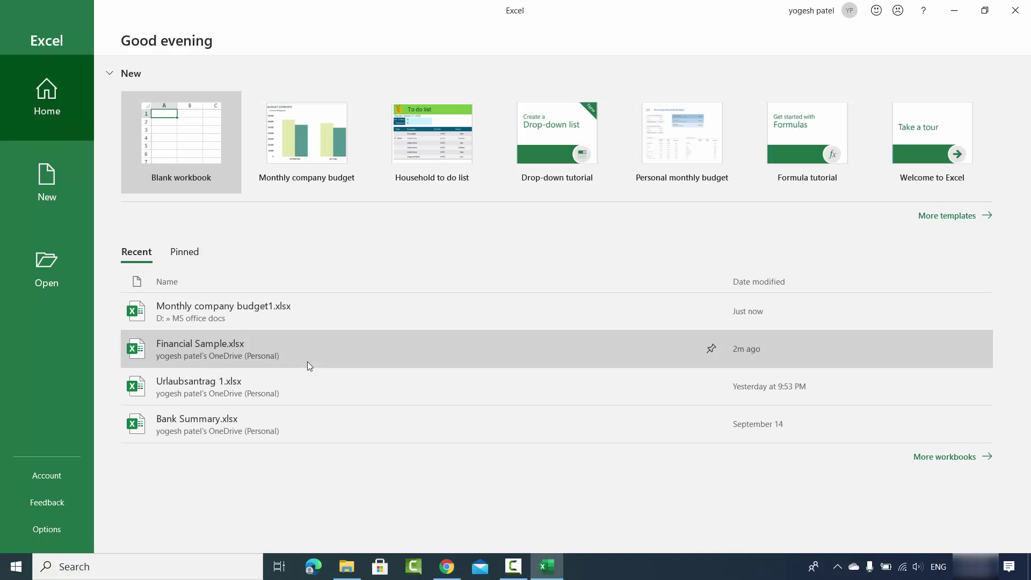
left_click(239, 312)
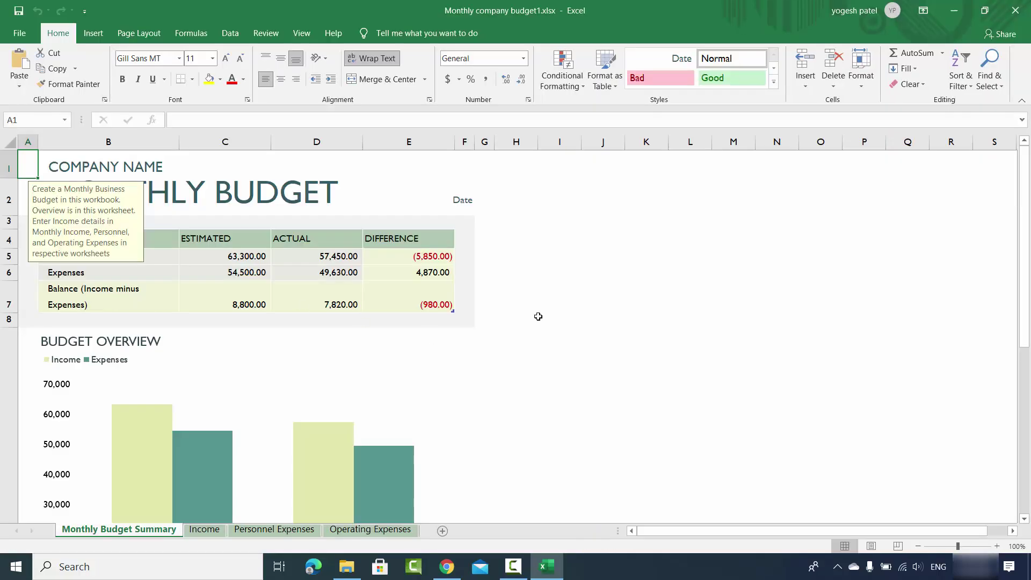
left_click(583, 260)
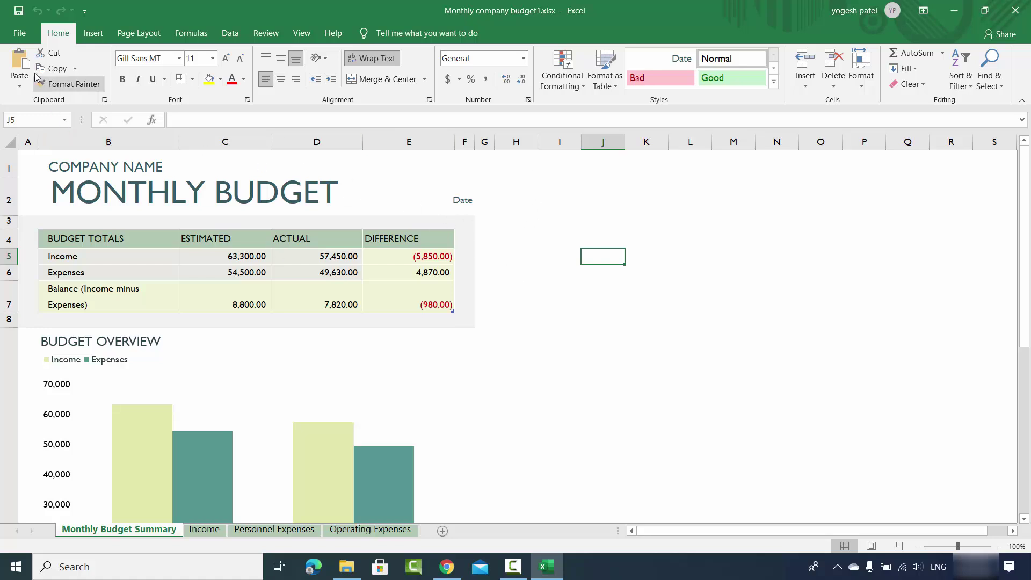
left_click(19, 35)
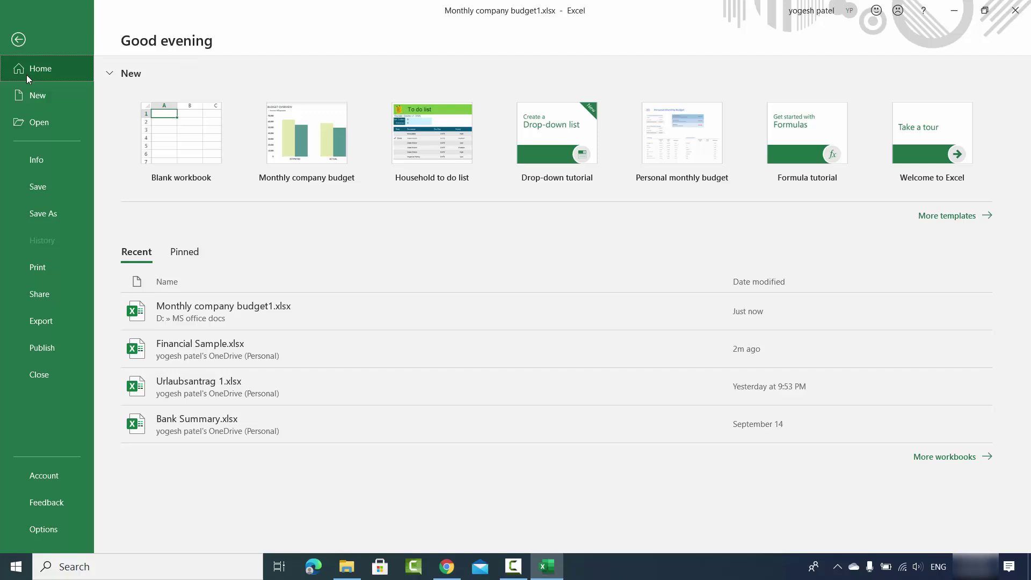
Show the print preview with Microsoft Print to PDF as printer and list the print-scope options
left_click(39, 270)
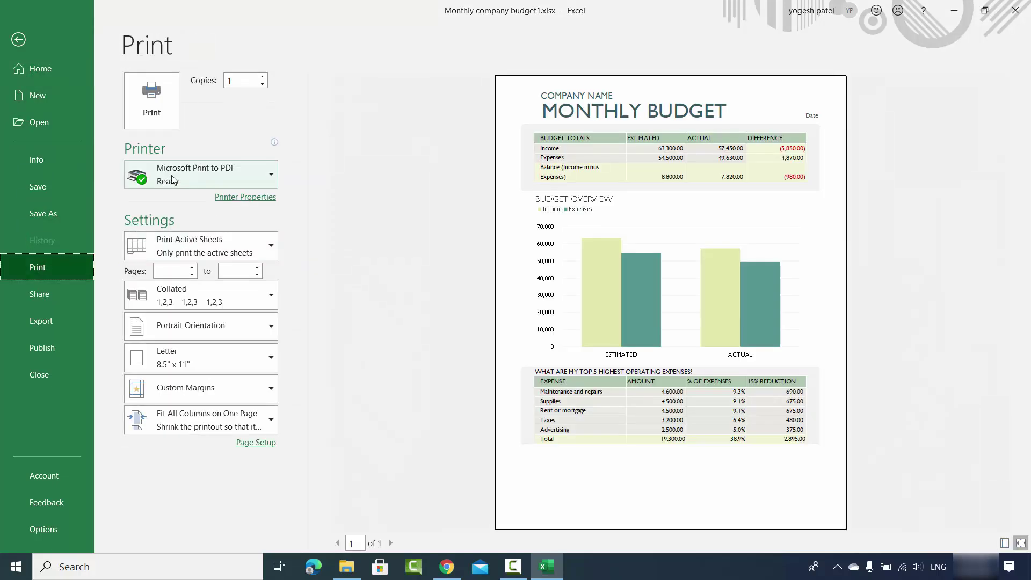
mouse_move(176, 175)
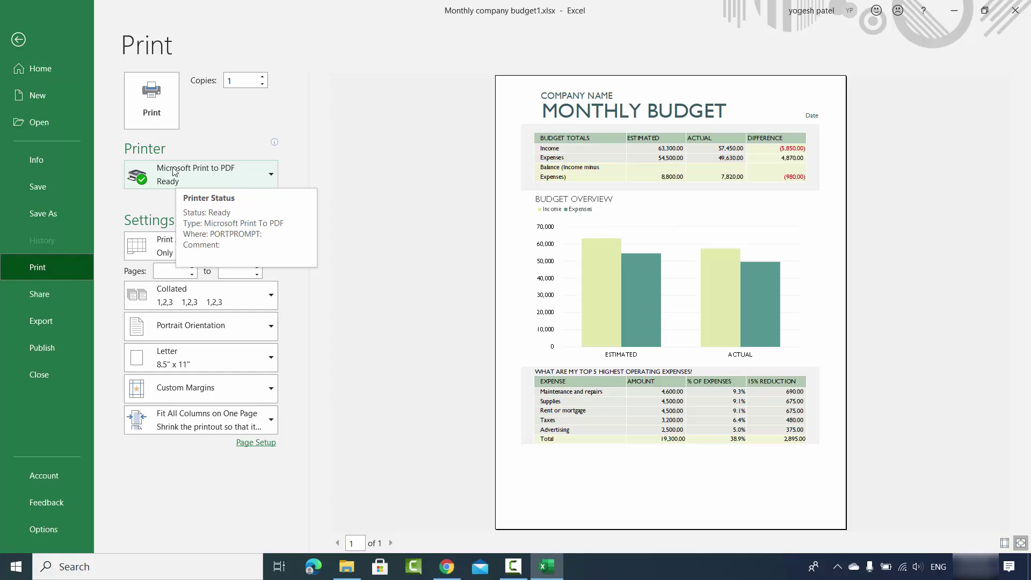
left_click(198, 170)
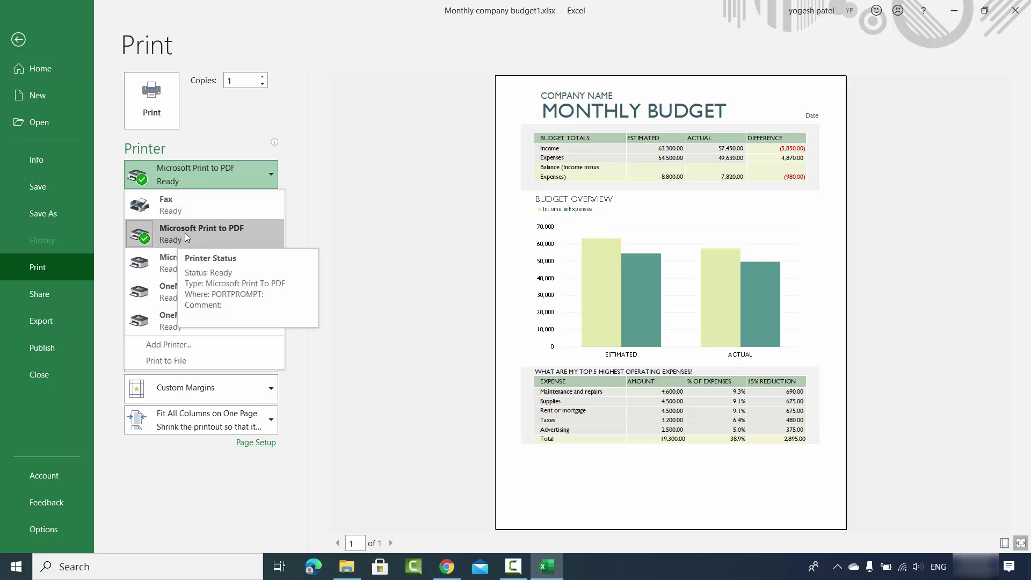
left_click(219, 230)
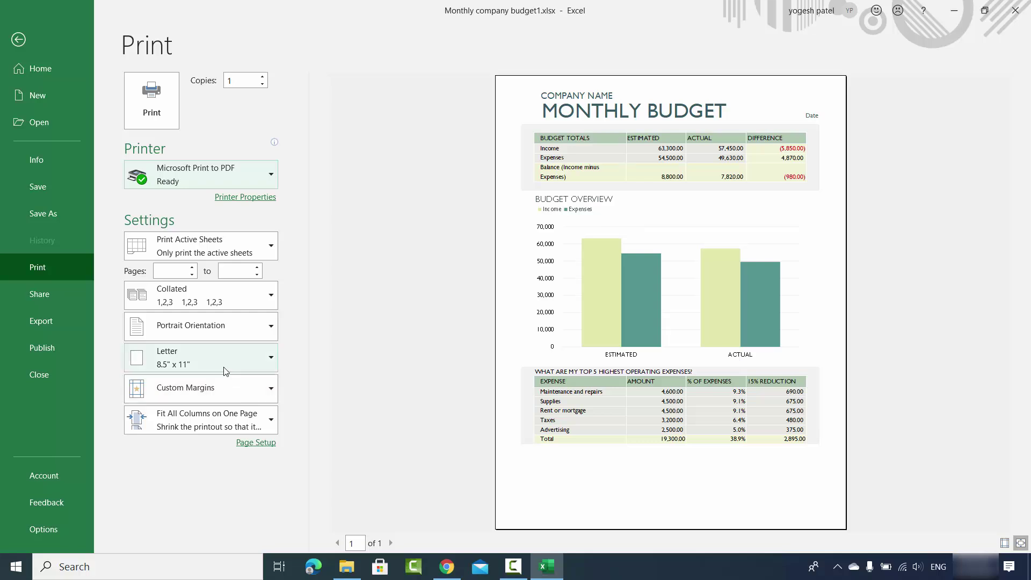
left_click(183, 251)
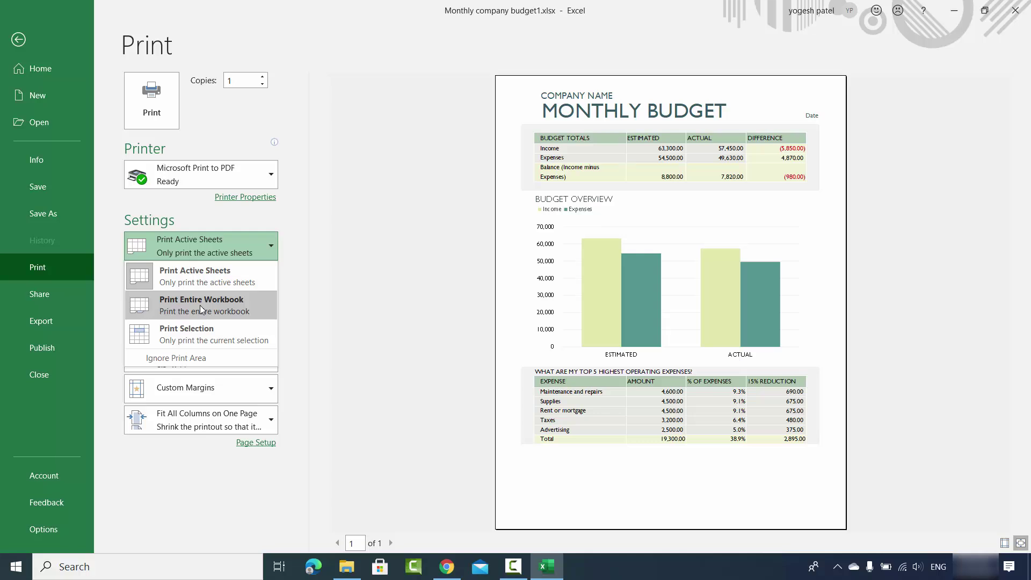
Preview the entire workbook's four pages
left_click(199, 305)
scroll(611, 278, "down", 3)
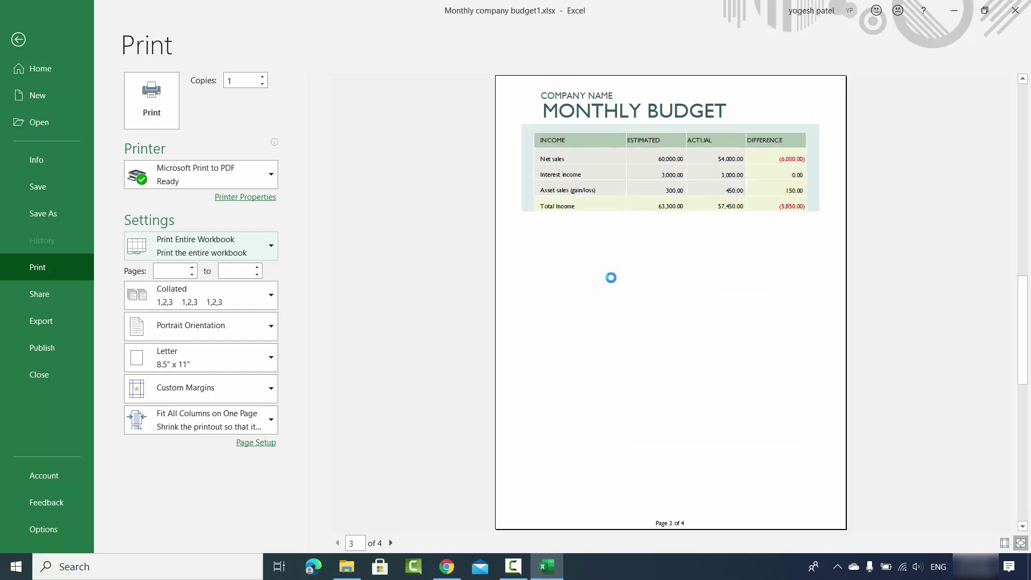
scroll(611, 278, "up", 3)
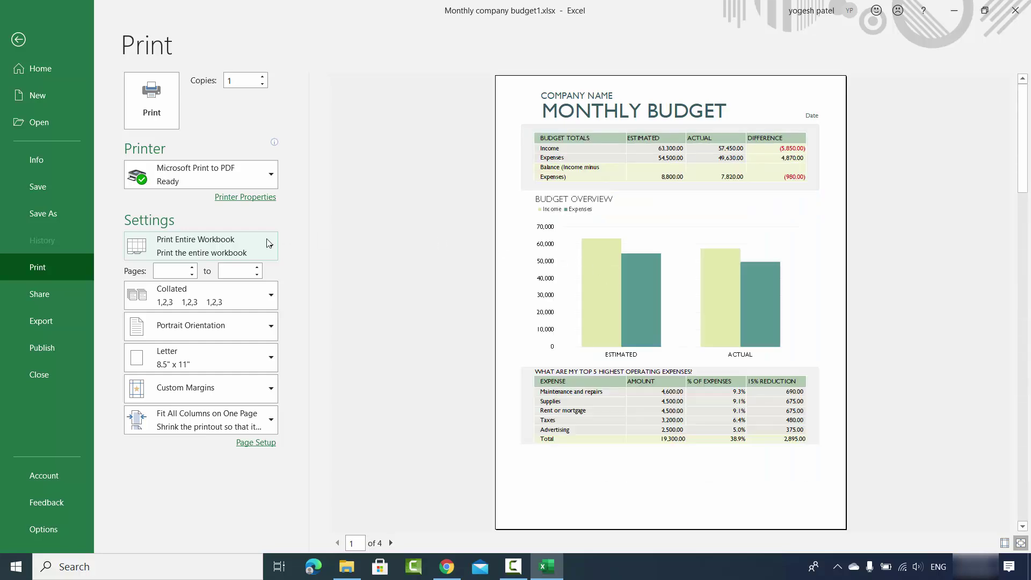
Set printing back to Print Active Sheets in Portrait Orientation
left_click(234, 246)
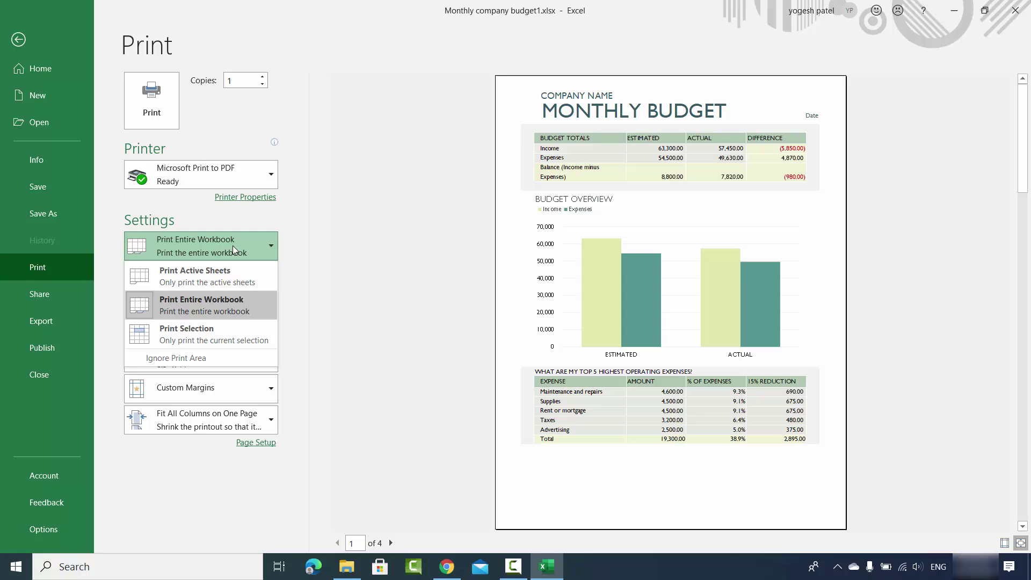
left_click(181, 276)
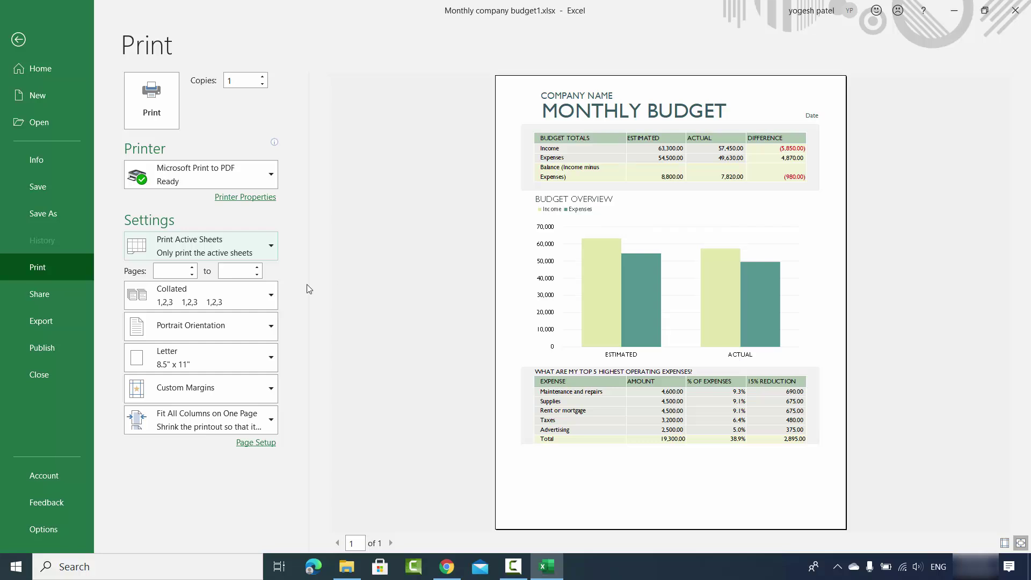
left_click(217, 328)
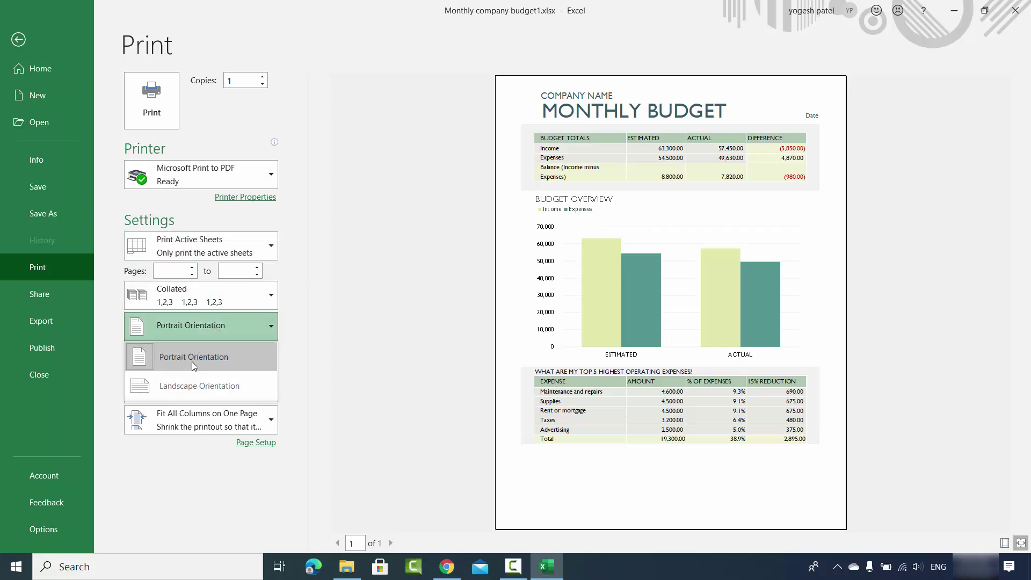
left_click(342, 360)
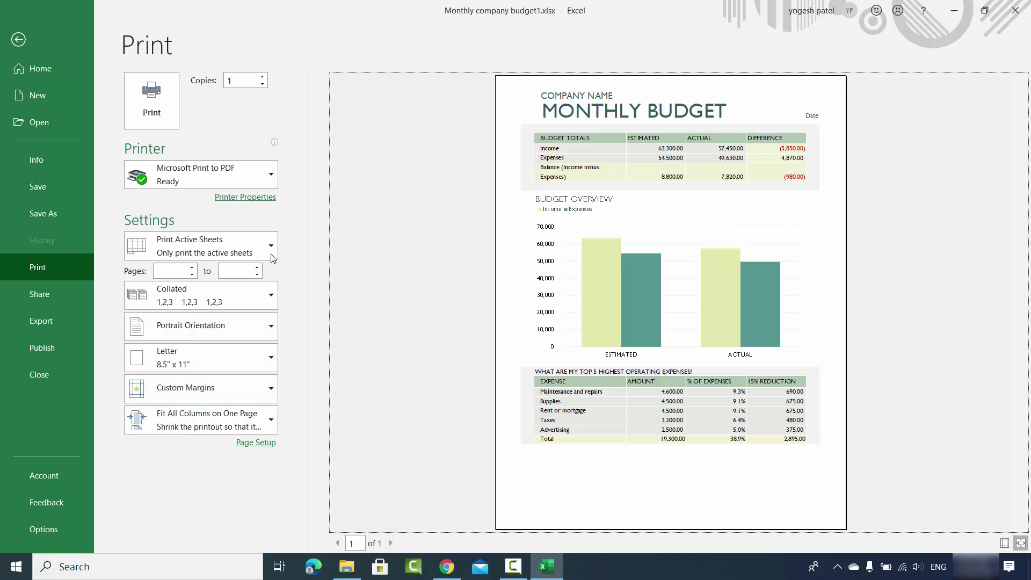
Print the active sheet to sample1.pdf in MS office docs and open the file
left_click(156, 117)
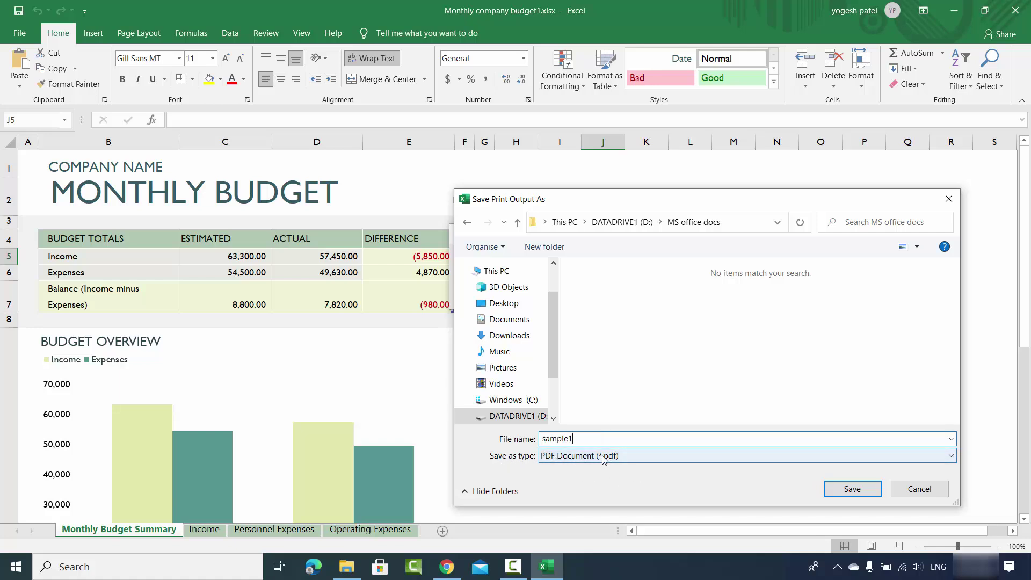
left_click(844, 491)
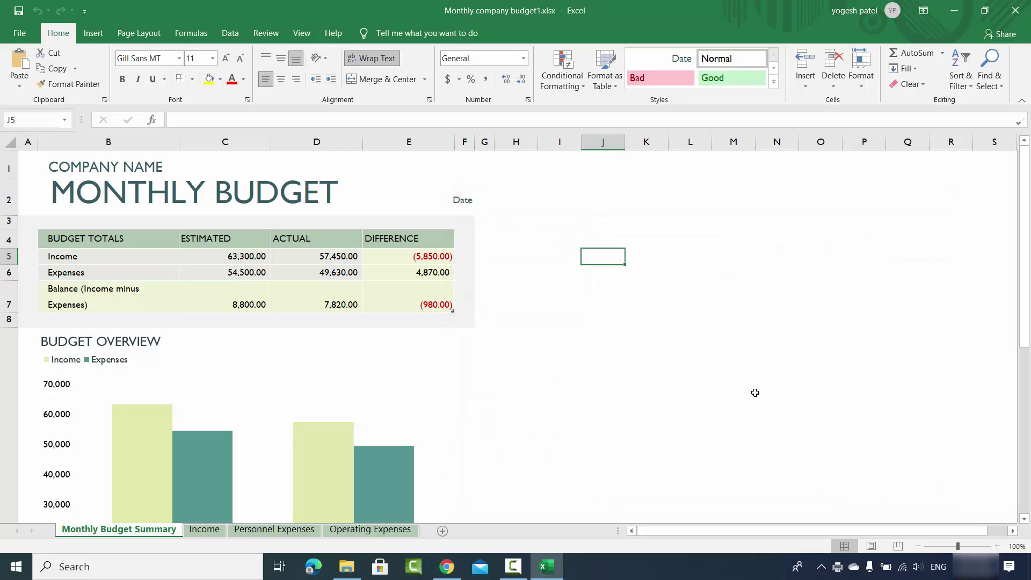
left_click(358, 564)
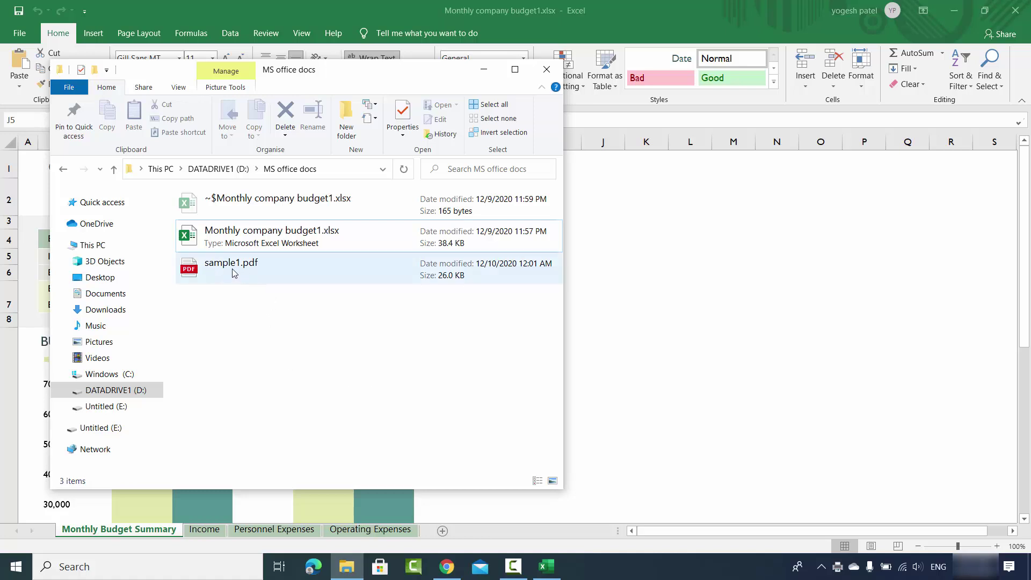
double_click(235, 268)
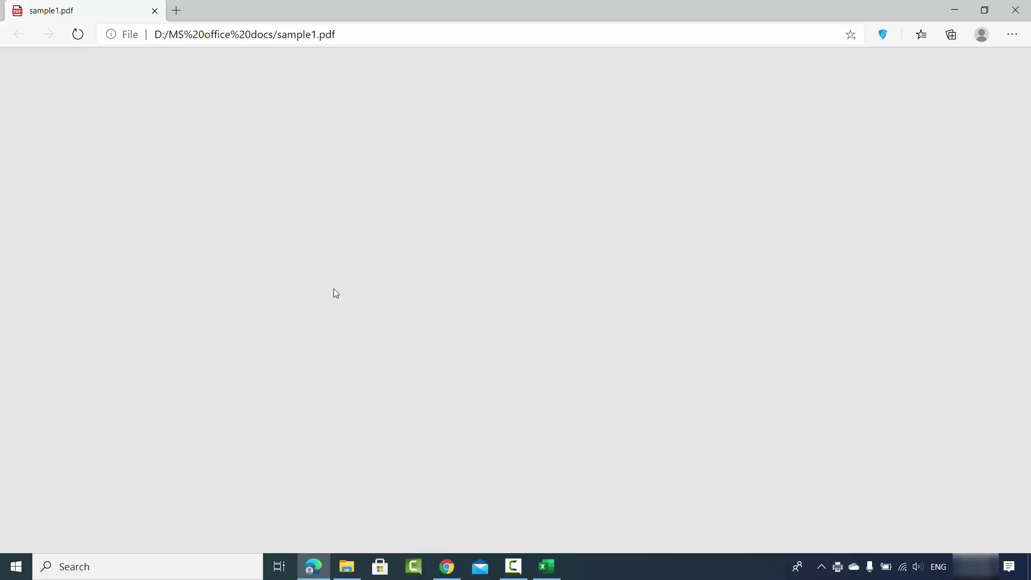
Review the one-page sample1.pdf in Edge, then minimize it to return to Excel
scroll(569, 255, "down", 5)
scroll(567, 262, "up", 5)
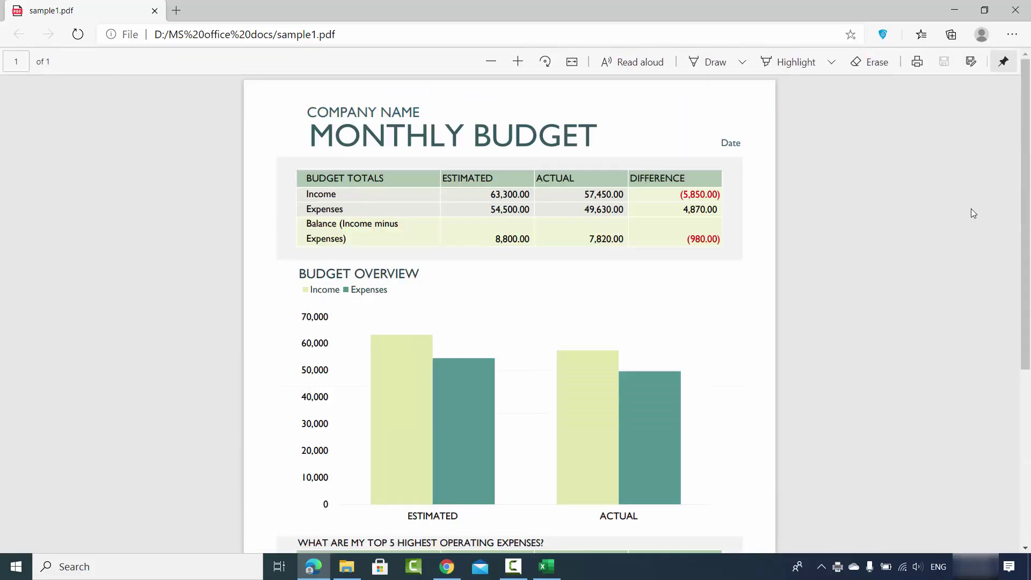
left_click(955, 15)
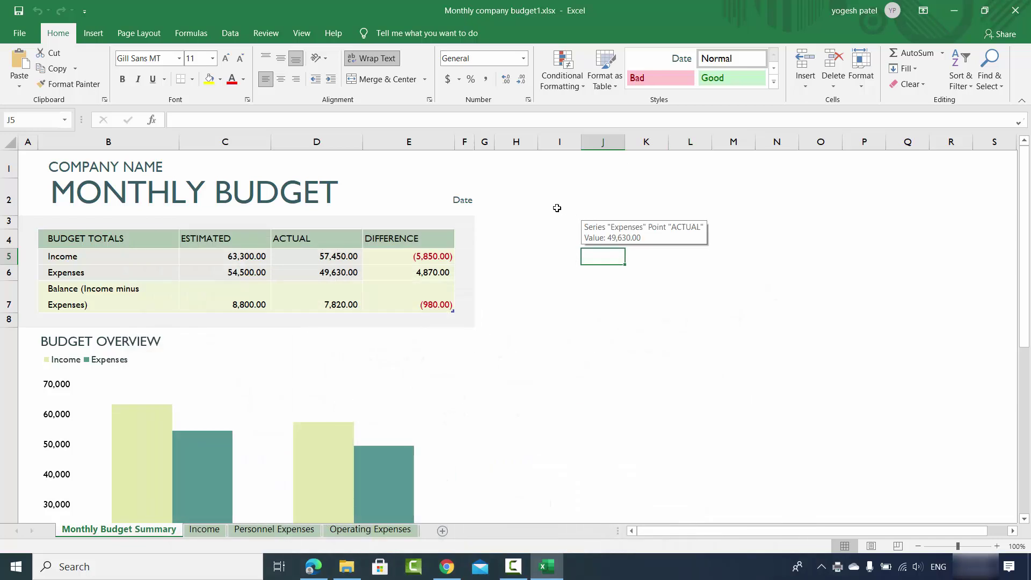
Open the Save As dialog on MS office docs via File > Save As > Browse
left_click(20, 34)
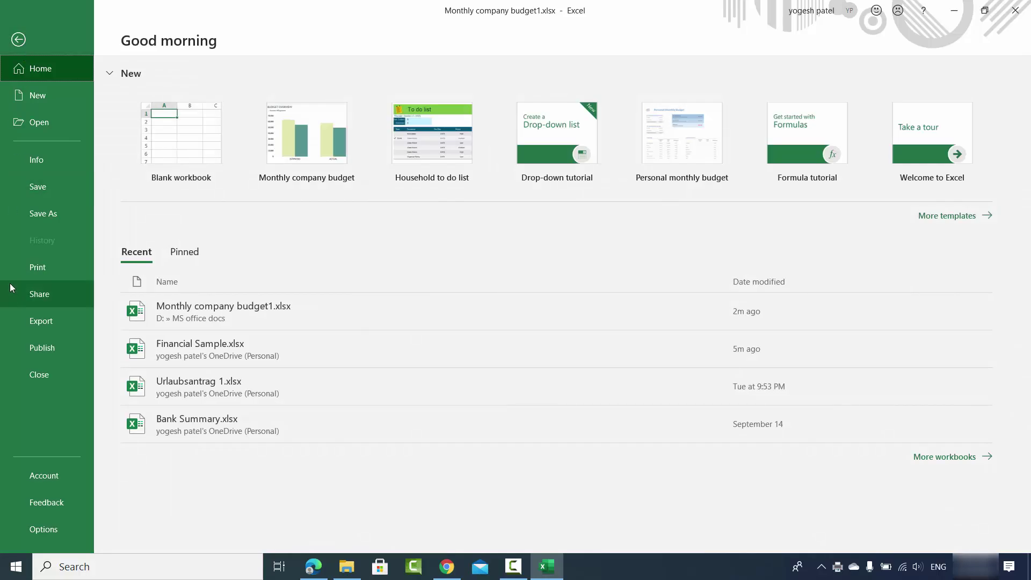
left_click(34, 215)
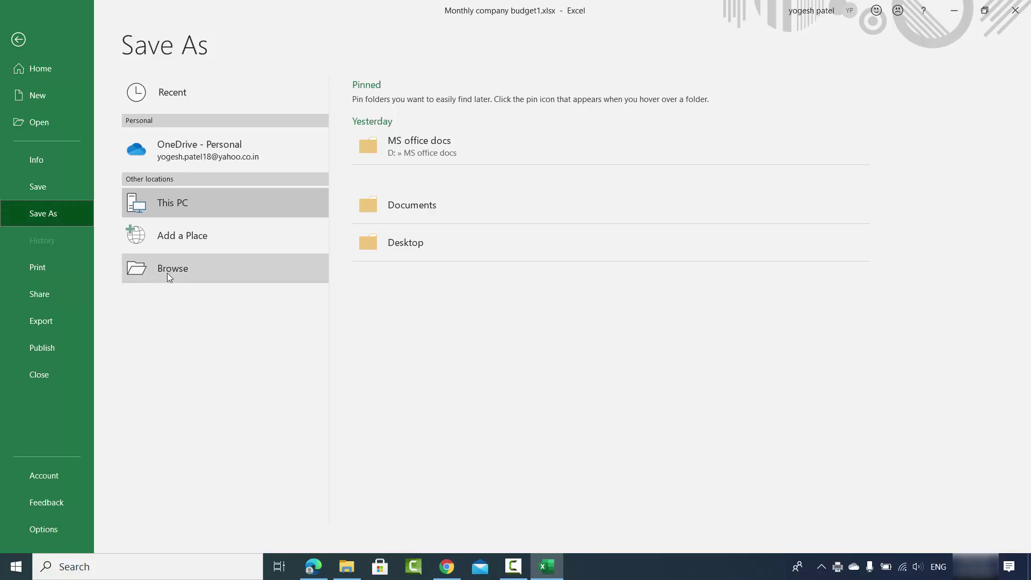
left_click(195, 272)
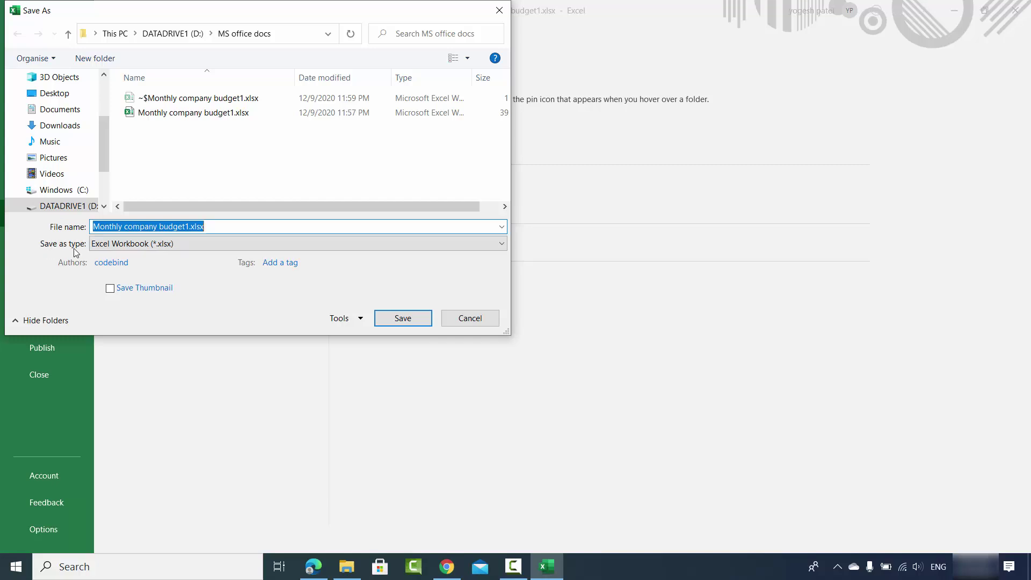
Change Save as type to PDF (*.pdf) and open the PDF Options
left_click(129, 248)
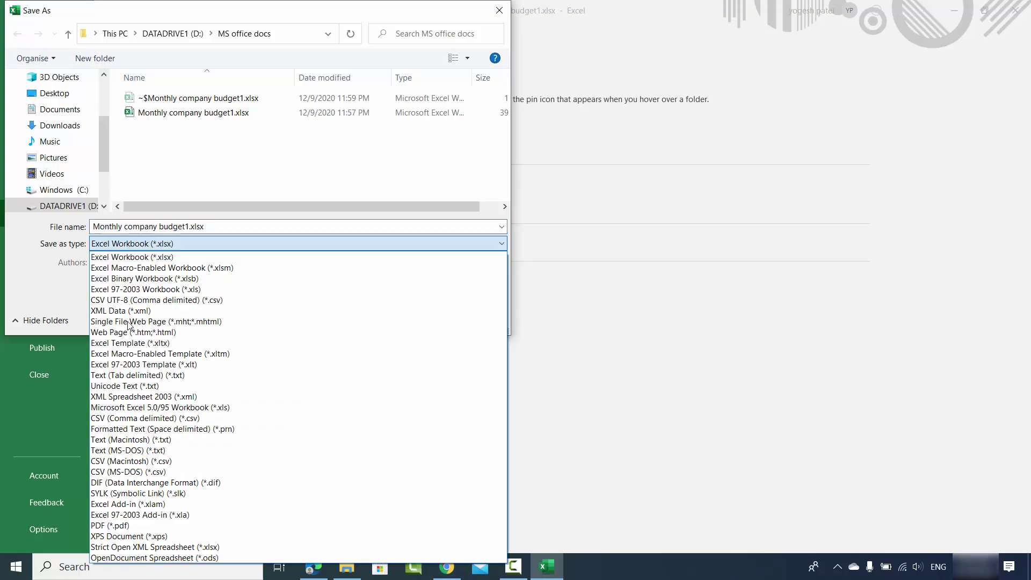
left_click(128, 525)
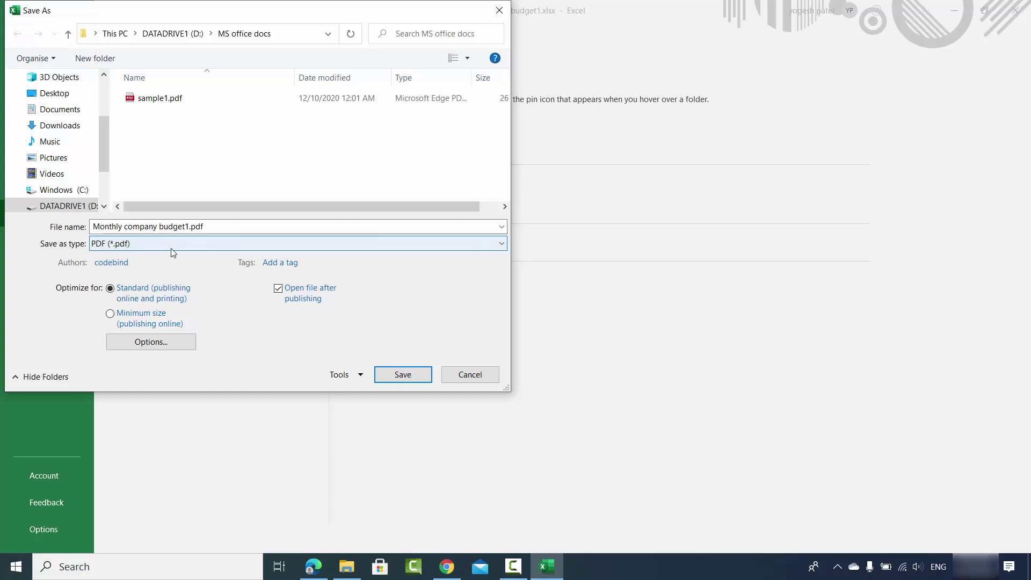
left_click(173, 343)
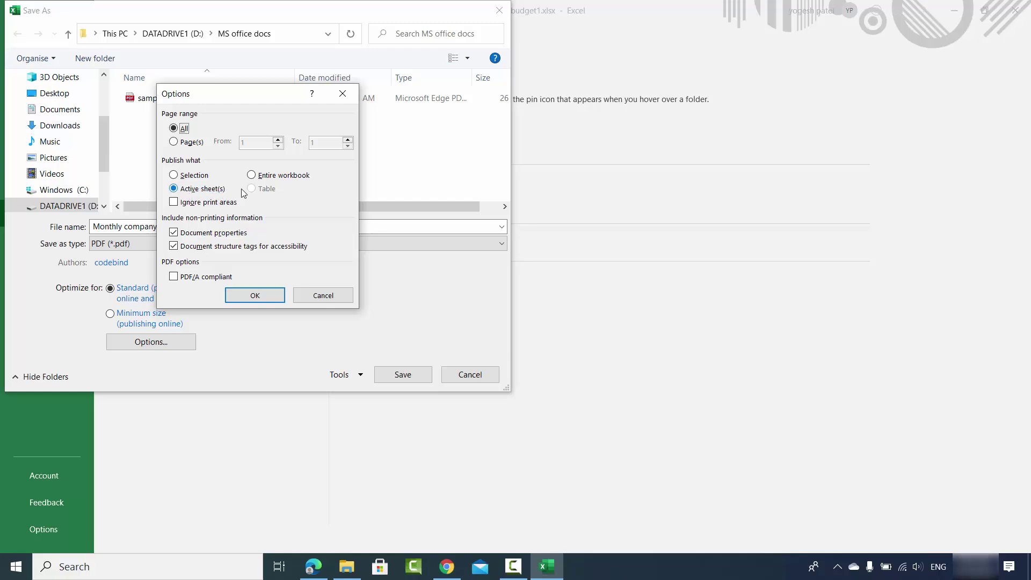
Choose Entire workbook as the publish scope and confirm with OK
left_click(252, 175)
left_click(260, 296)
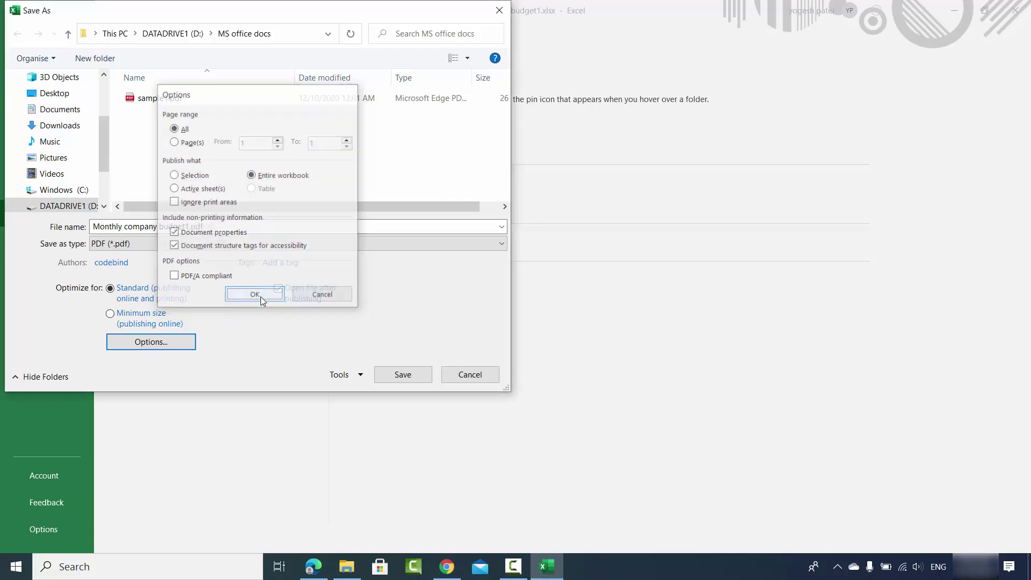
Save Monthly company budget1.pdf and scroll through its four pages in Edge
left_click(400, 377)
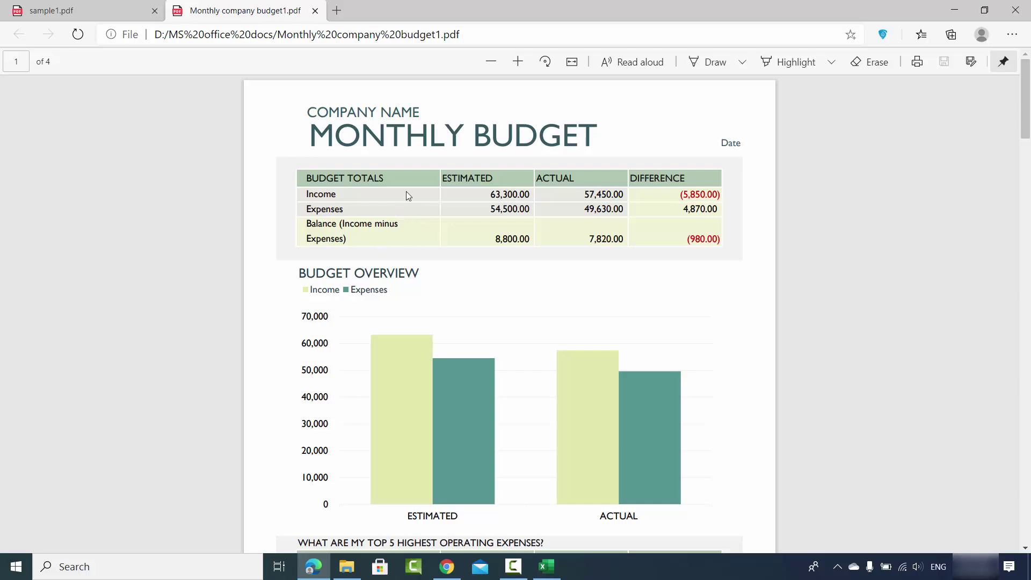
scroll(373, 216, "down", 5)
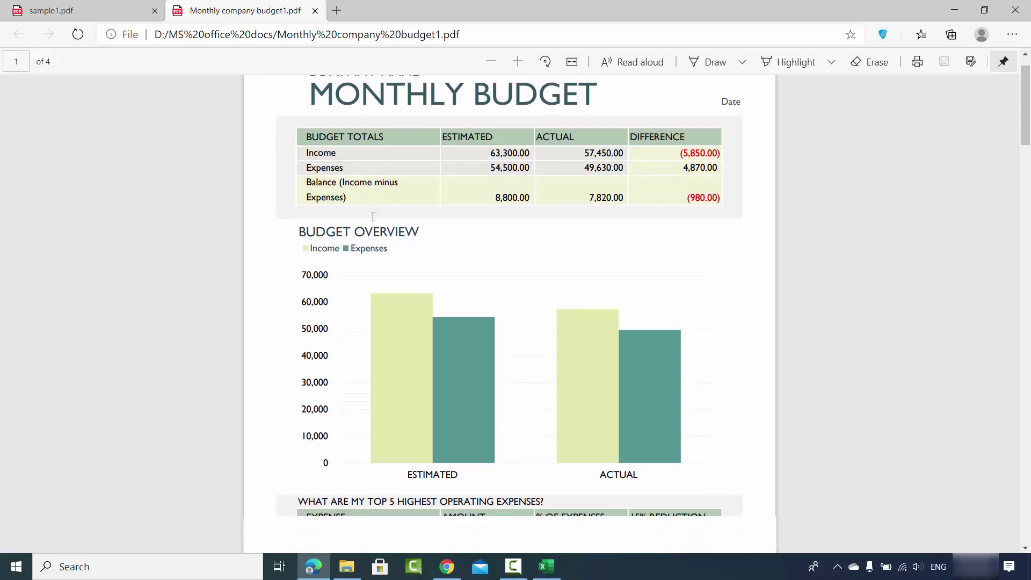
scroll(372, 217, "down", 3)
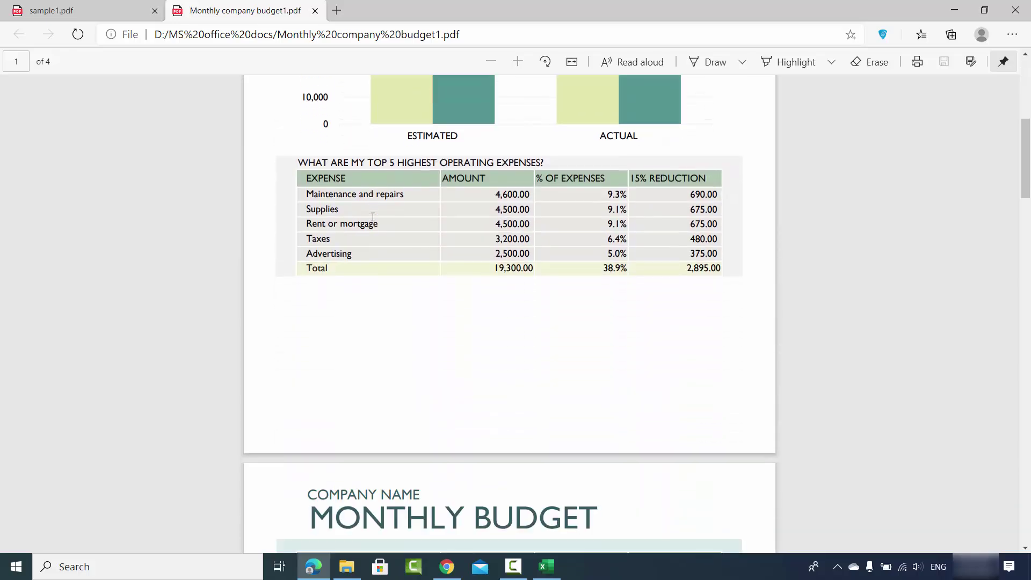
scroll(373, 216, "down", 8)
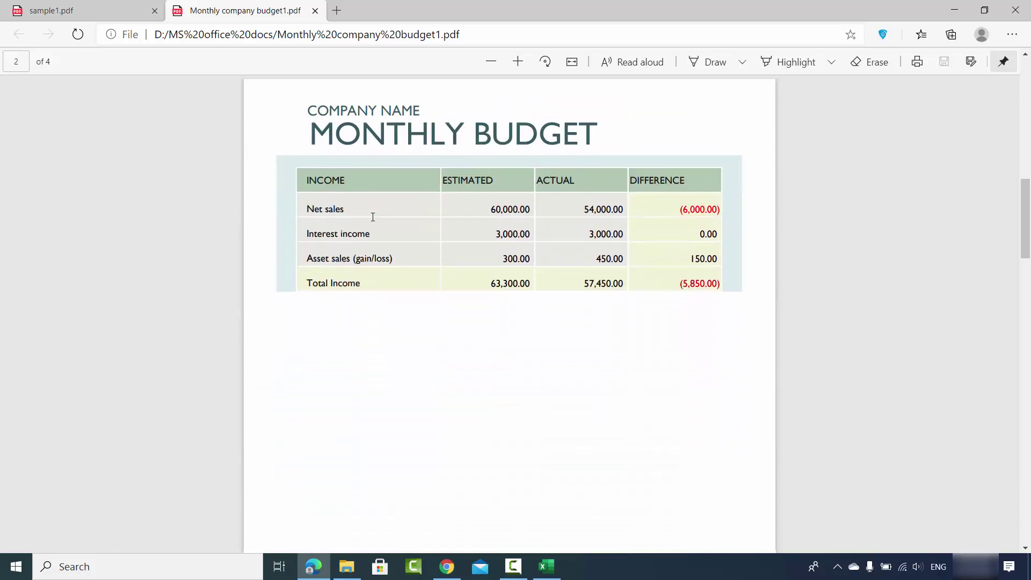
scroll(373, 216, "down", 5)
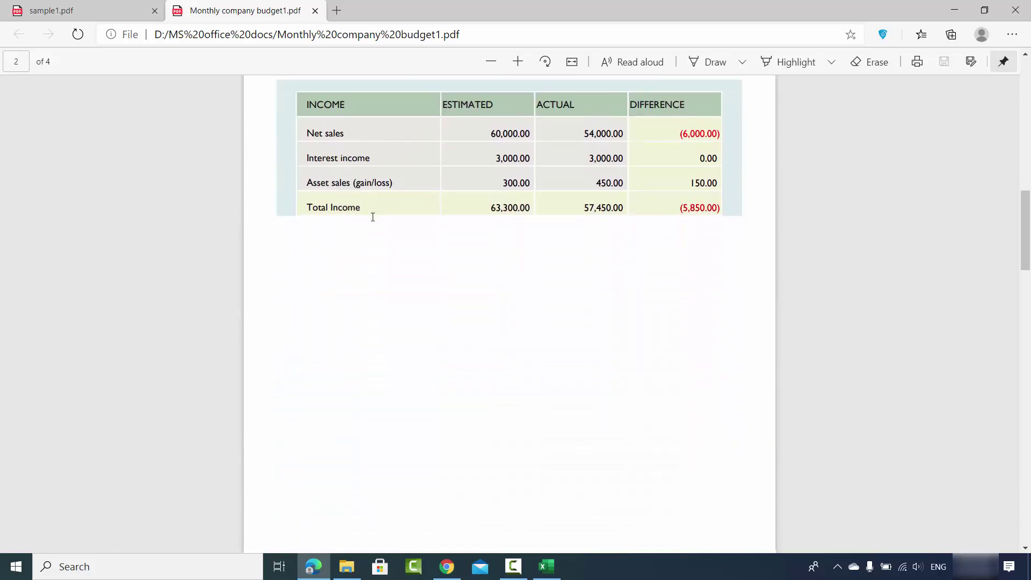
In Excel, step through the Income, Personnel Expenses and Operating Expenses sheets
left_click(545, 567)
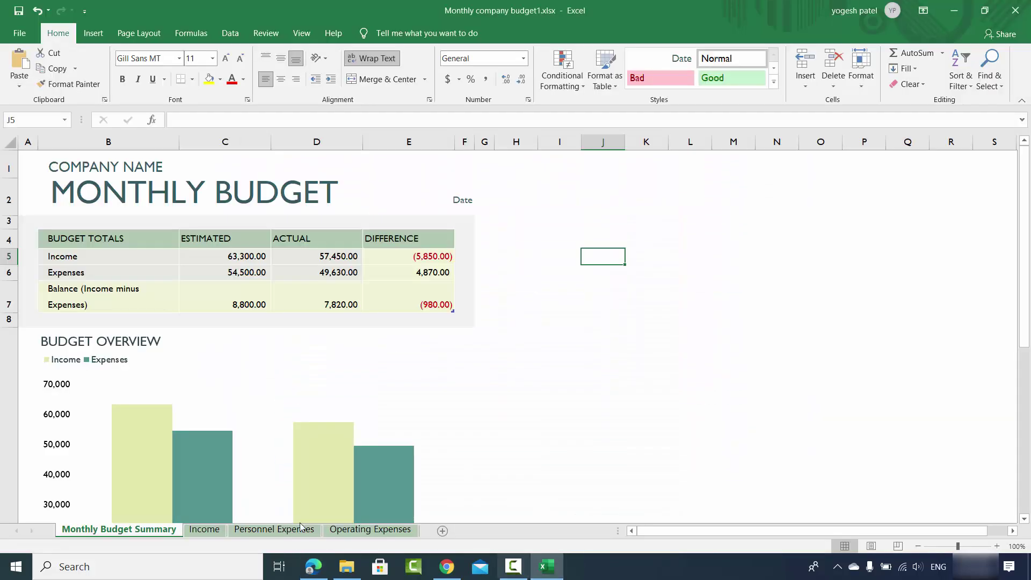
left_click(201, 531)
left_click(273, 531)
left_click(352, 531)
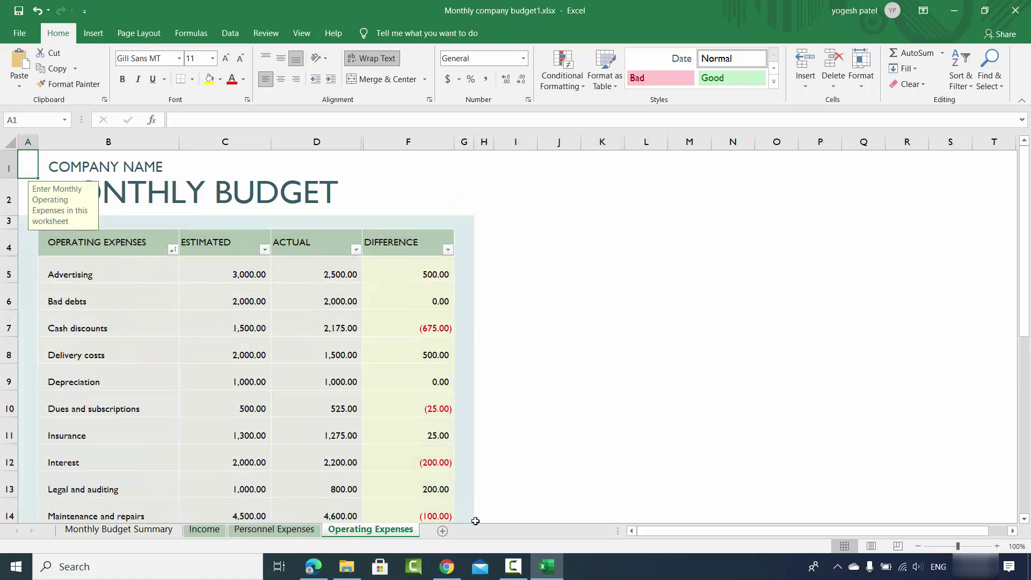
Recheck the PDF pages in Edge, then return to Excel with Alt+Tab
left_click(313, 567)
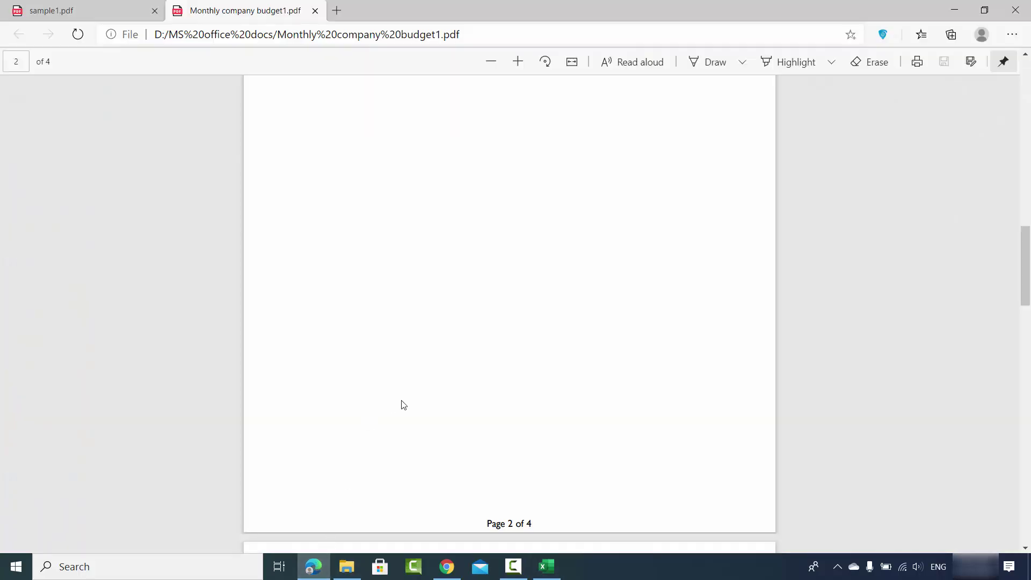
scroll(403, 404, "down", 15)
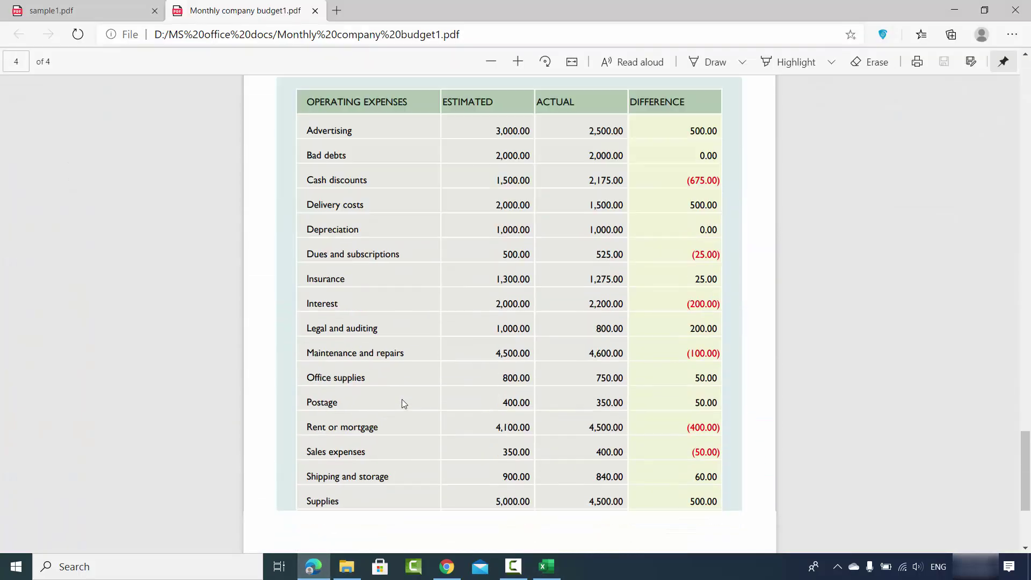
scroll(402, 400, "down", 3)
scroll(402, 400, "up", 12)
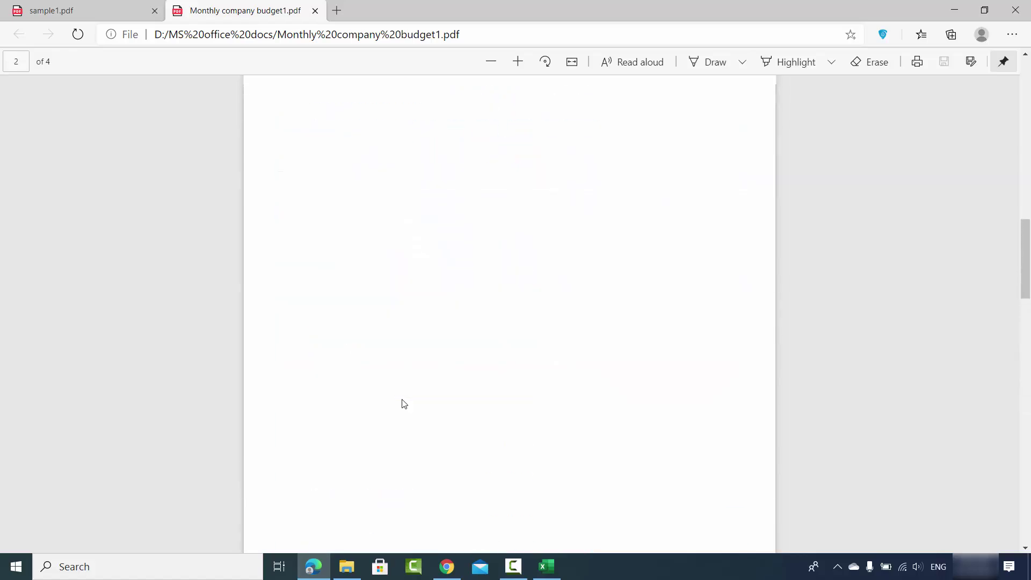
scroll(403, 400, "up", 6)
scroll(403, 401, "down", 5)
key("alt+Tab")
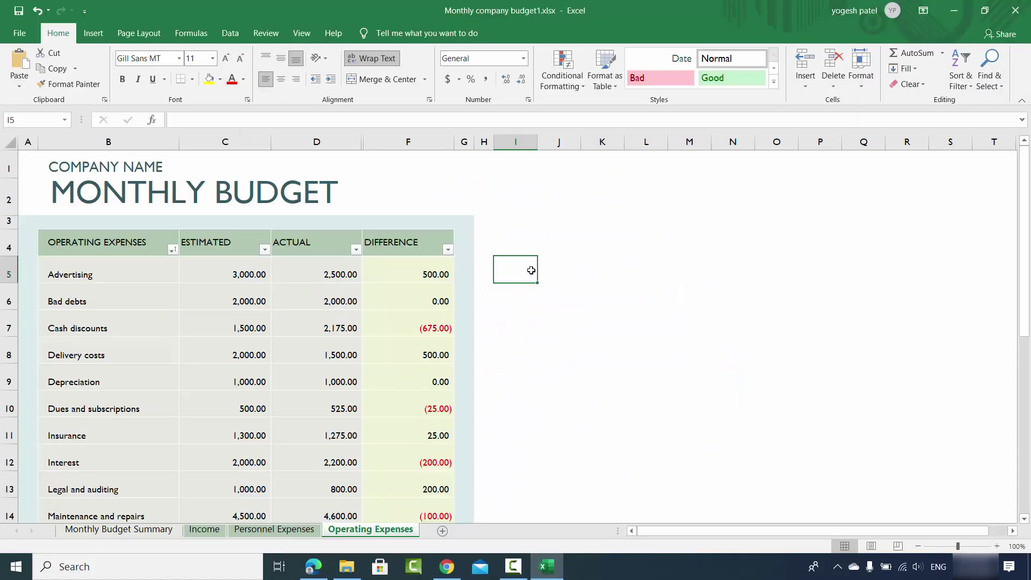
Open File > Export > Create PDF/XPS to publish the workbook as Monthly company budget1.pdf
left_click(19, 33)
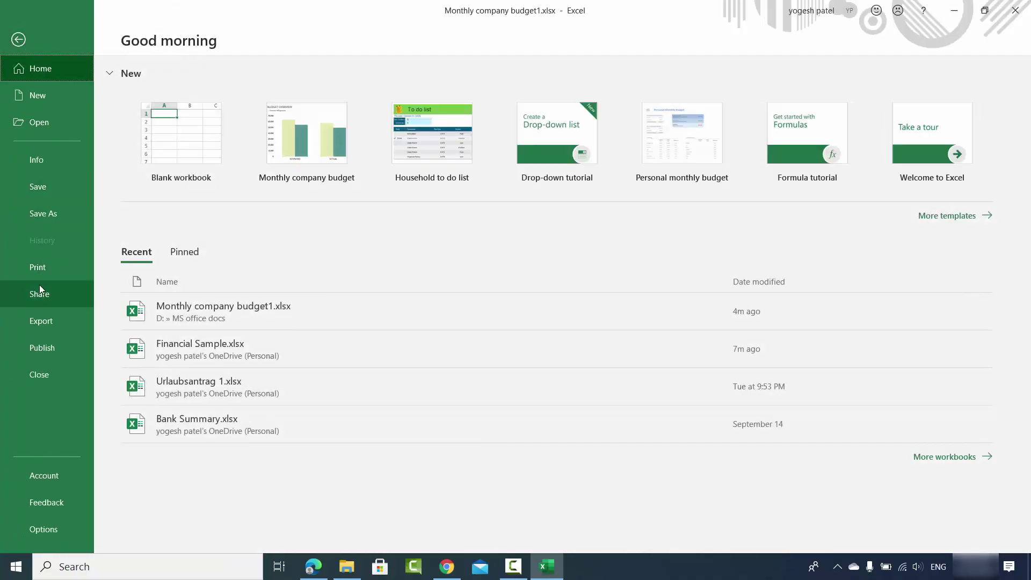
left_click(40, 324)
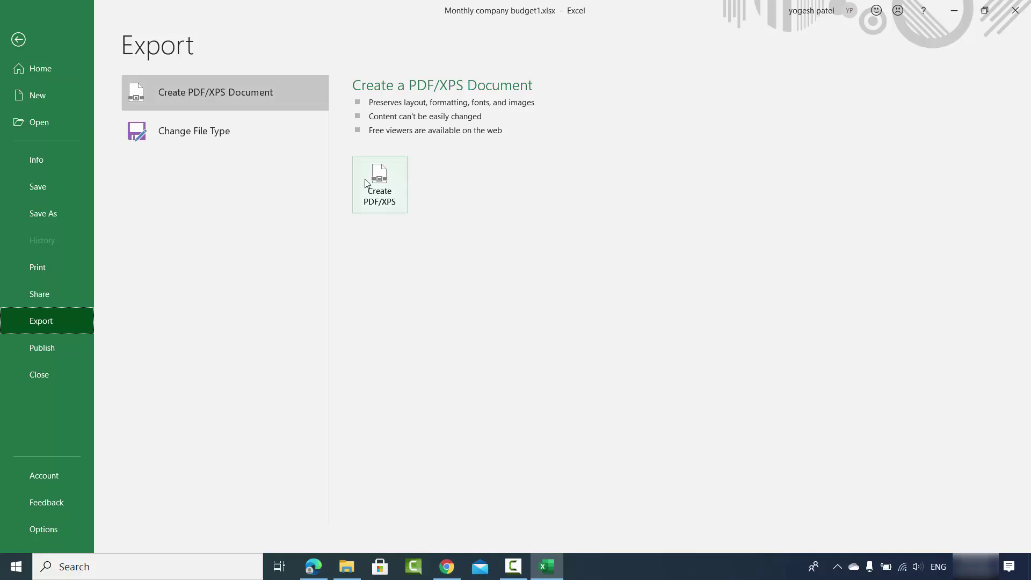
left_click(383, 206)
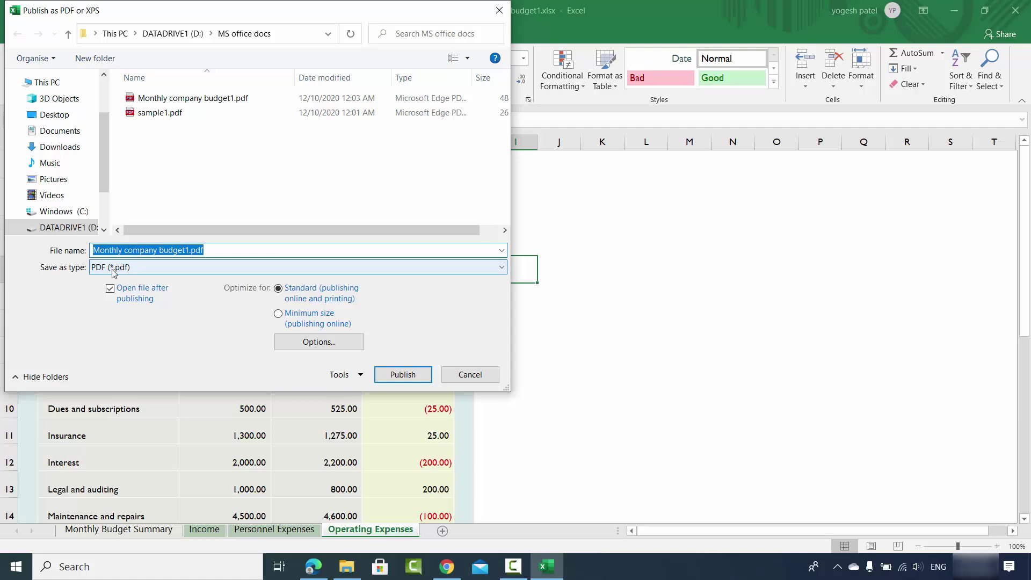
Set the publish options to Active sheet(s) with page range All
left_click(313, 342)
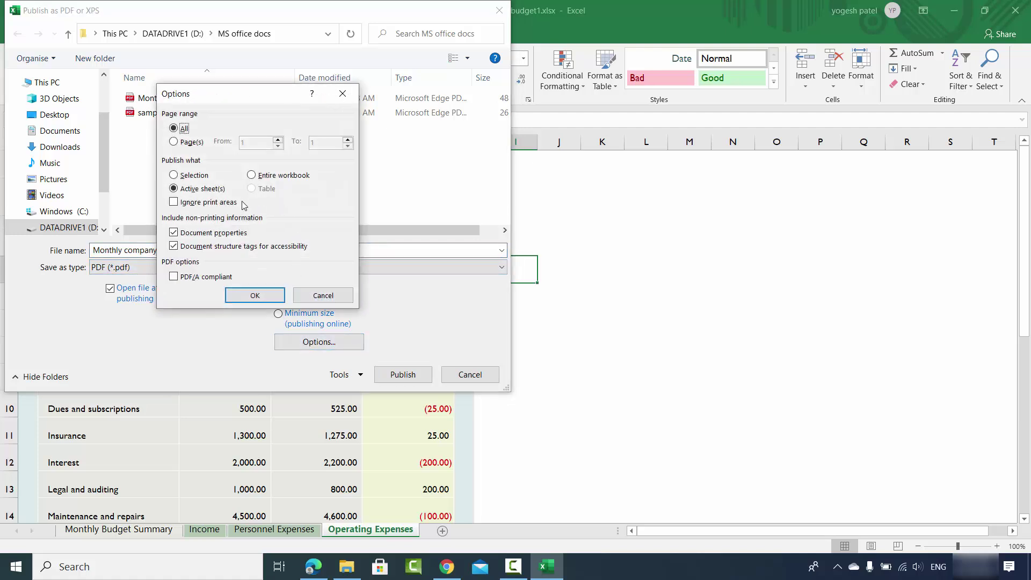
left_click(251, 176)
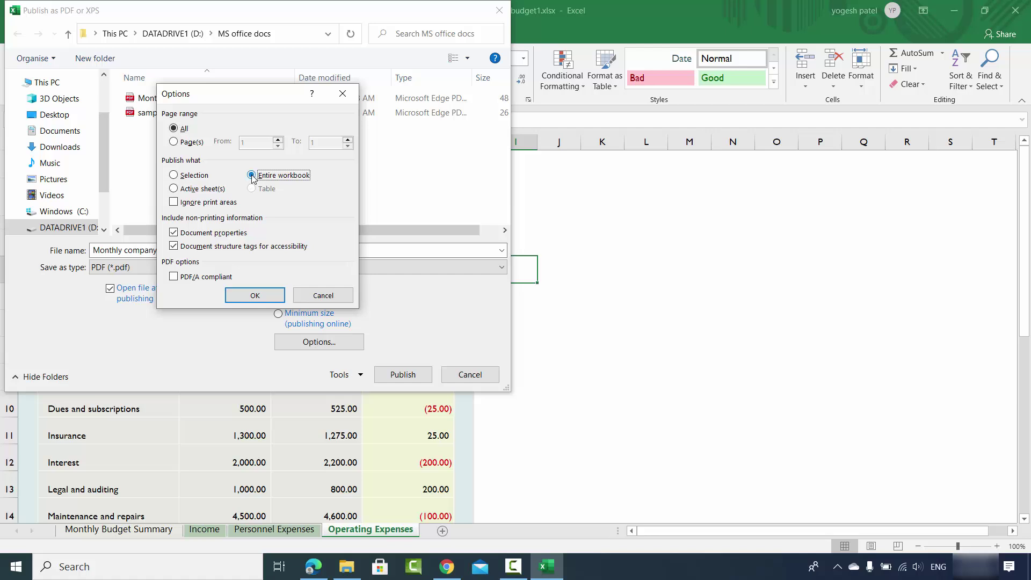
left_click(174, 189)
left_click(176, 143)
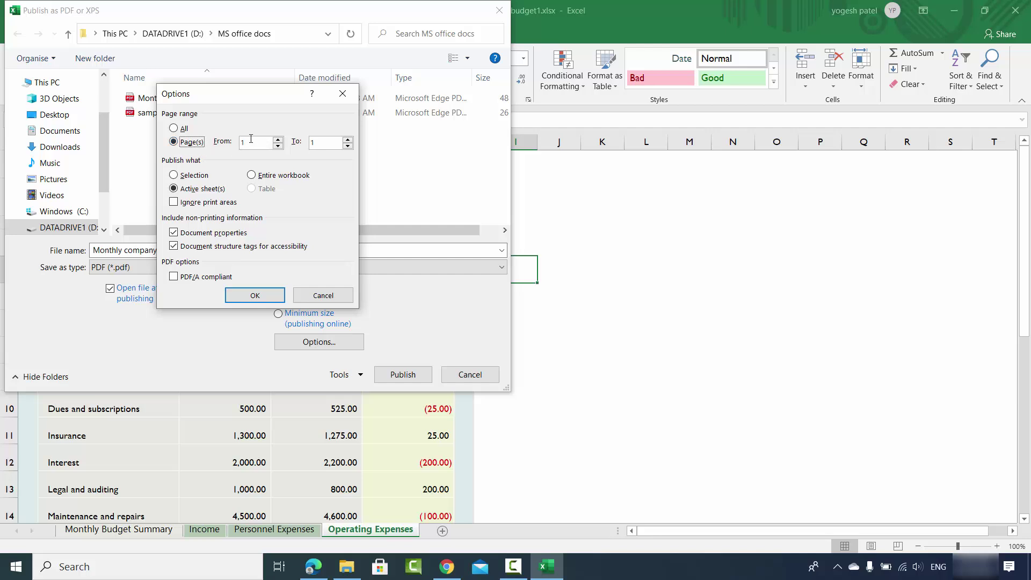
left_click(174, 128)
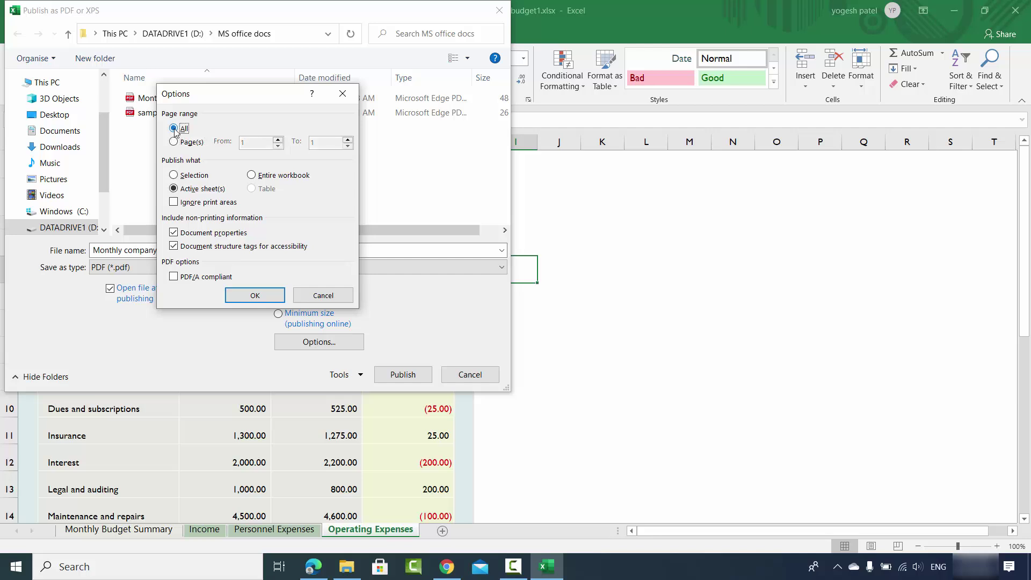
left_click(255, 296)
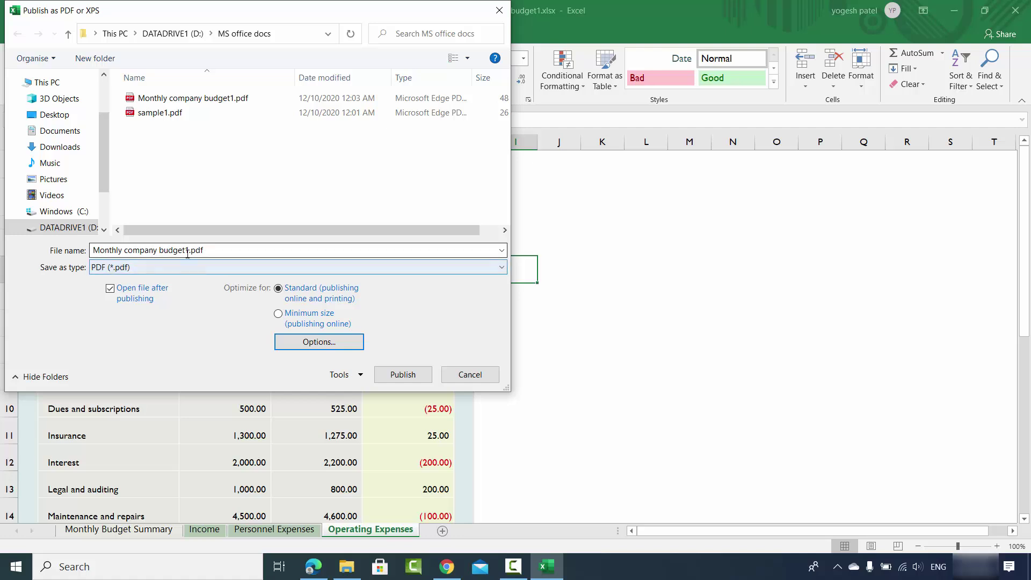
Rename the file to Monthly company budget2.pdf and publish it
left_click(187, 251)
double_click(187, 252)
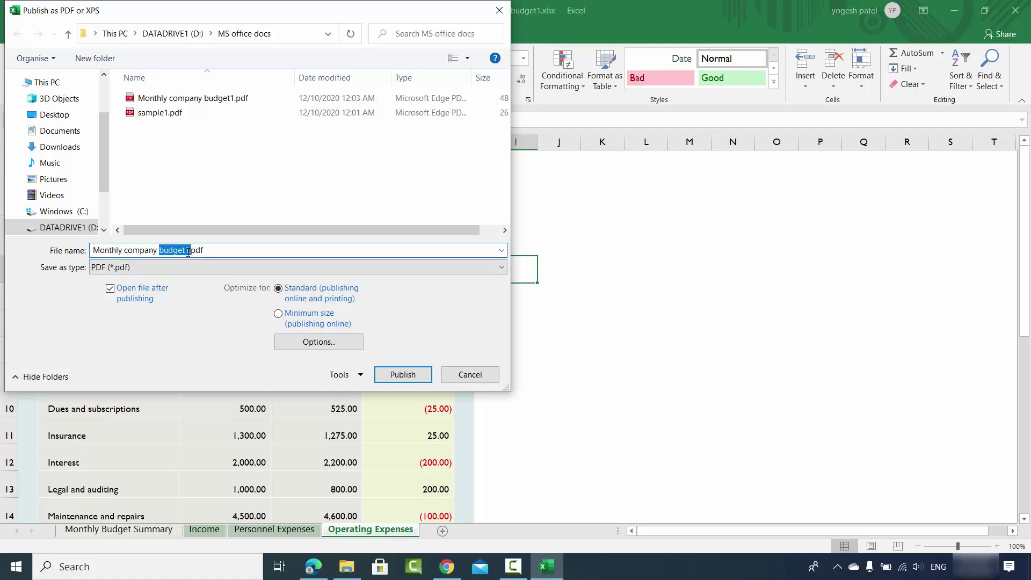
left_click(188, 251)
left_click_drag(188, 251, 186, 251)
type("2")
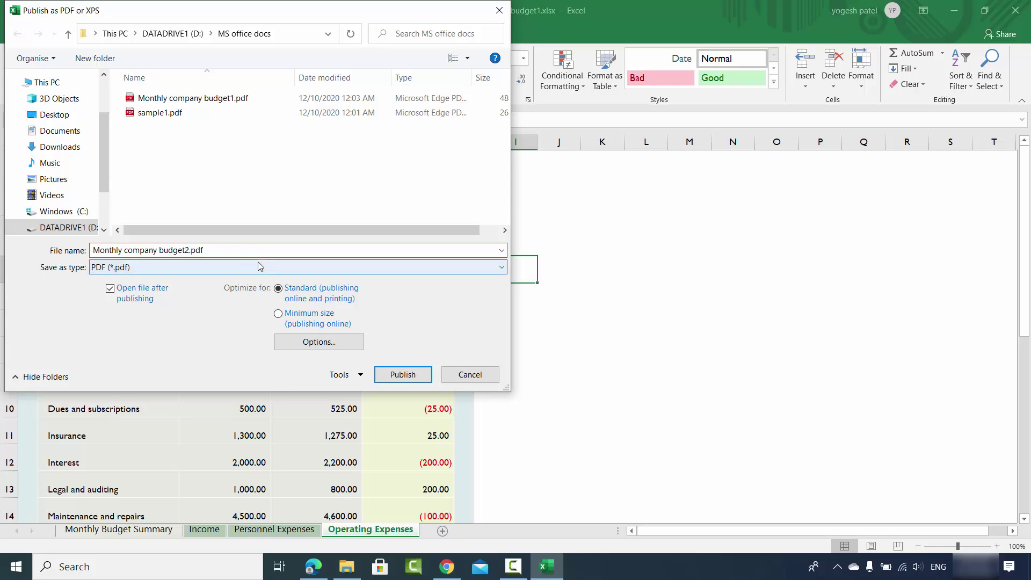
left_click(403, 375)
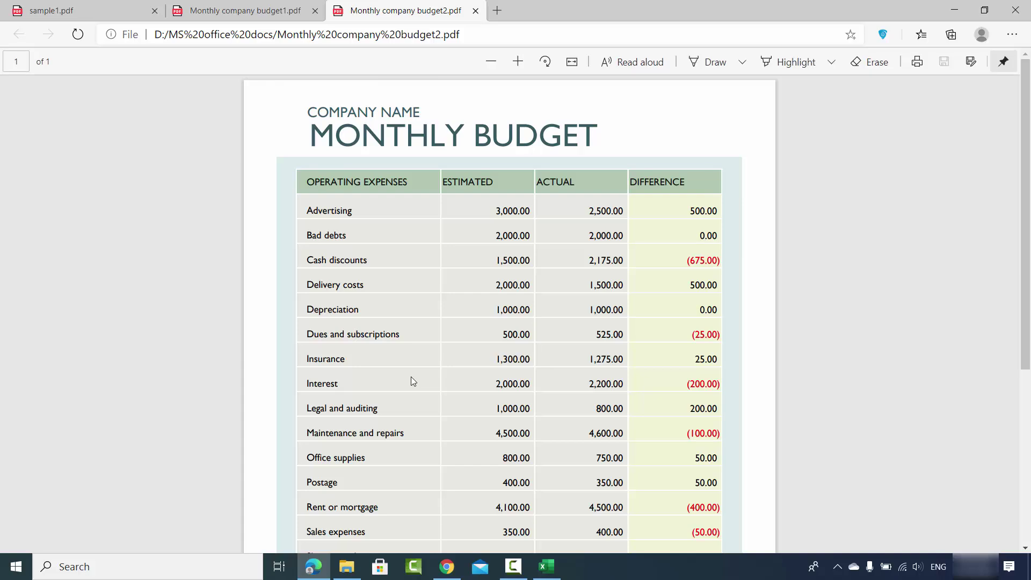
Scroll through the one-page Monthly company budget2.pdf in Edge, then minimize Edge to return to Excel
scroll(475, 271, "down", 5)
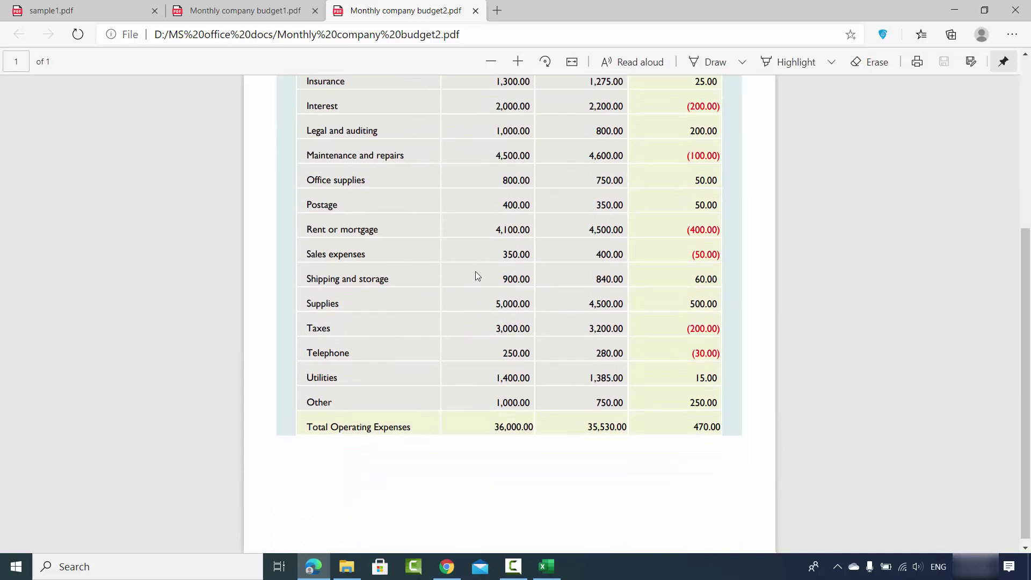
scroll(475, 271, "up", 5)
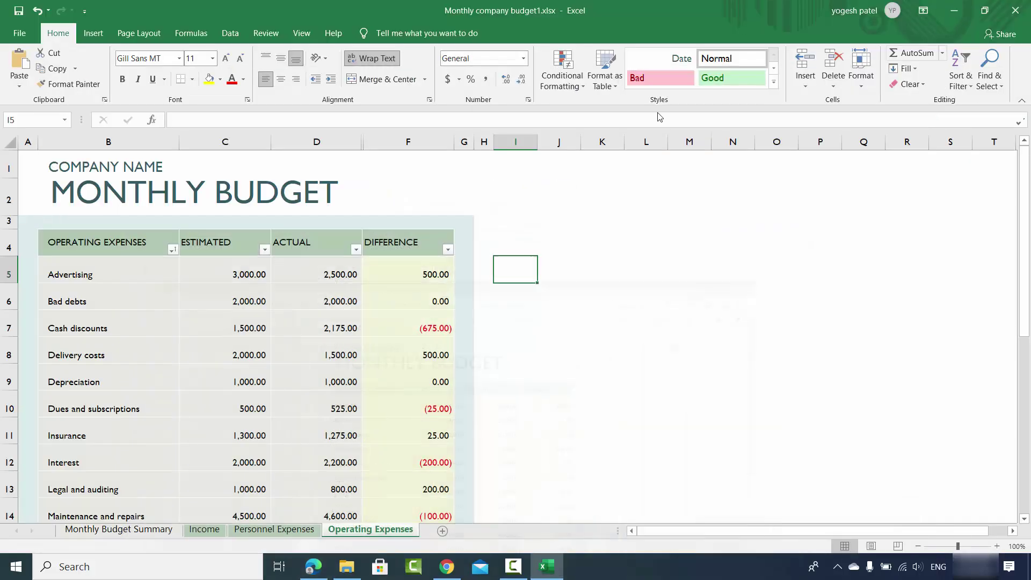
left_click(954, 11)
Open the smallpdf.com Excel to PDF result from the Chrome search in a new tab
key("alt+Tab")
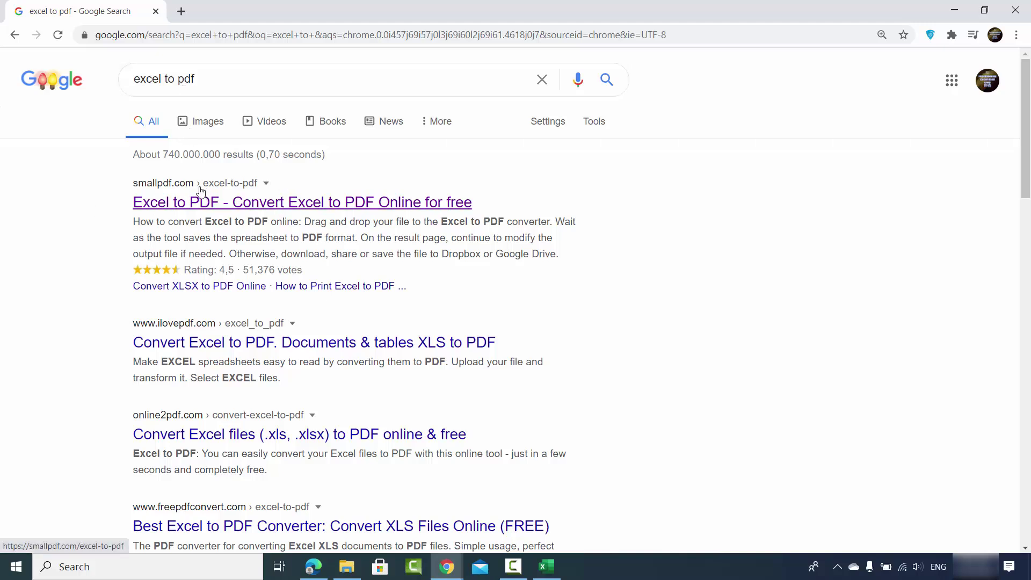
middle_click(224, 203)
left_click(234, 11)
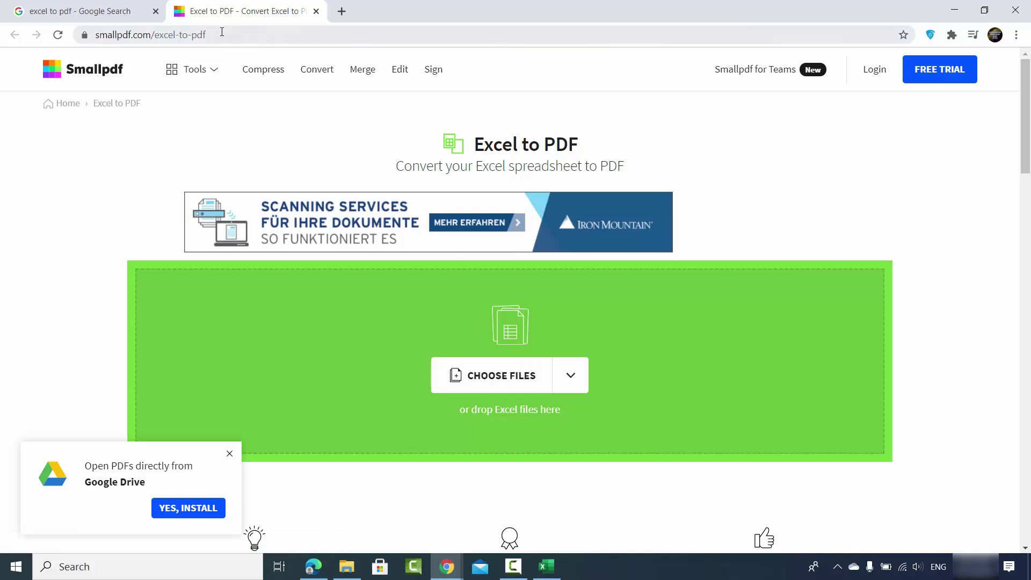
Upload Monthly company budget1.xlsx to Smallpdf, dismissing the Google Drive popup first
left_click(230, 454)
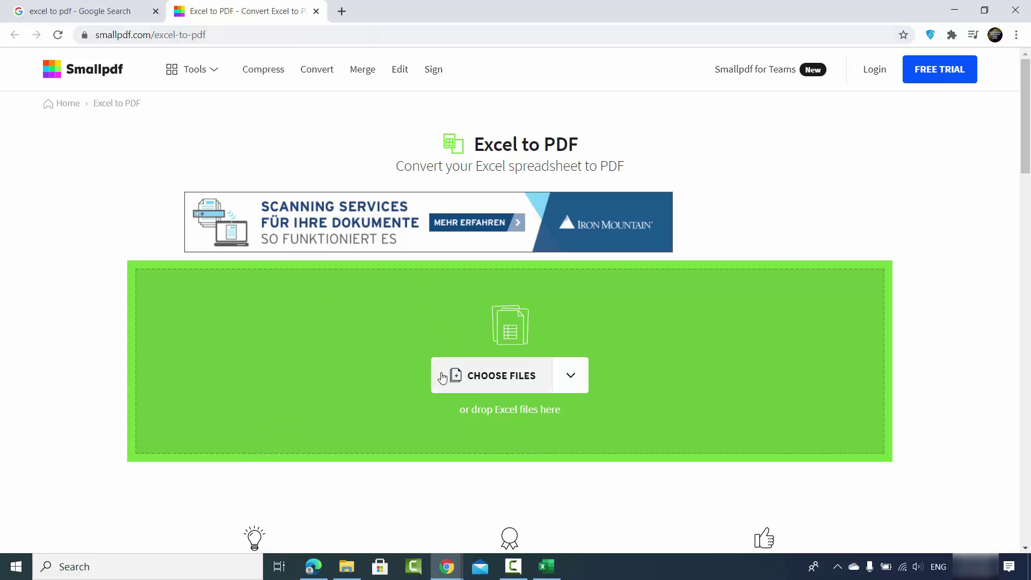
left_click(488, 381)
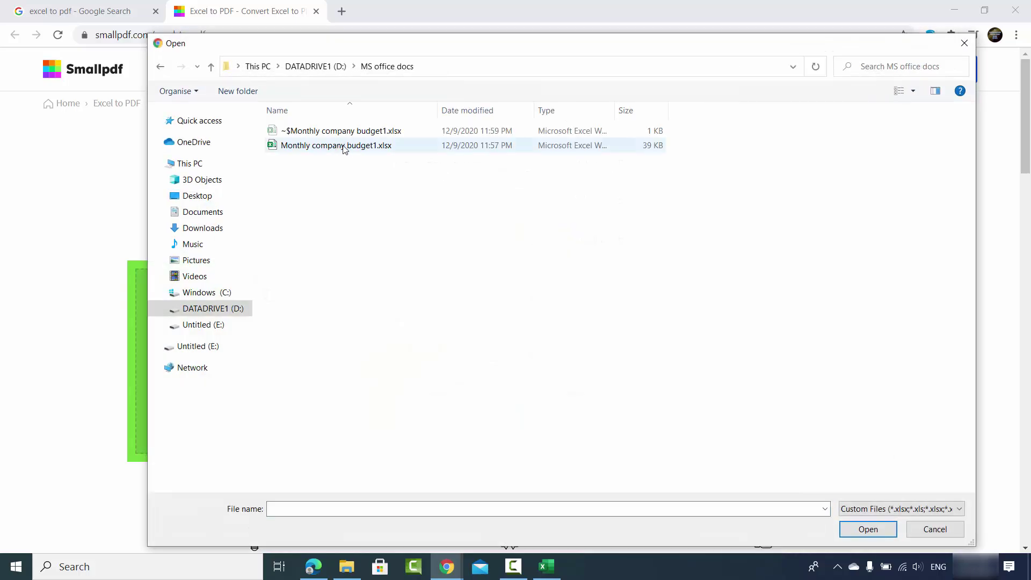
left_click(344, 147)
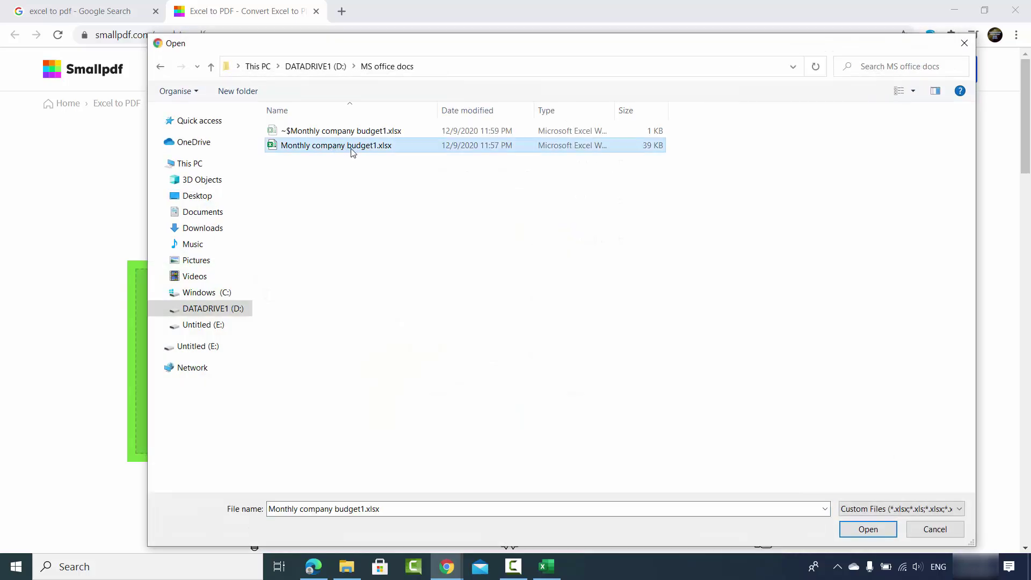
left_click(860, 531)
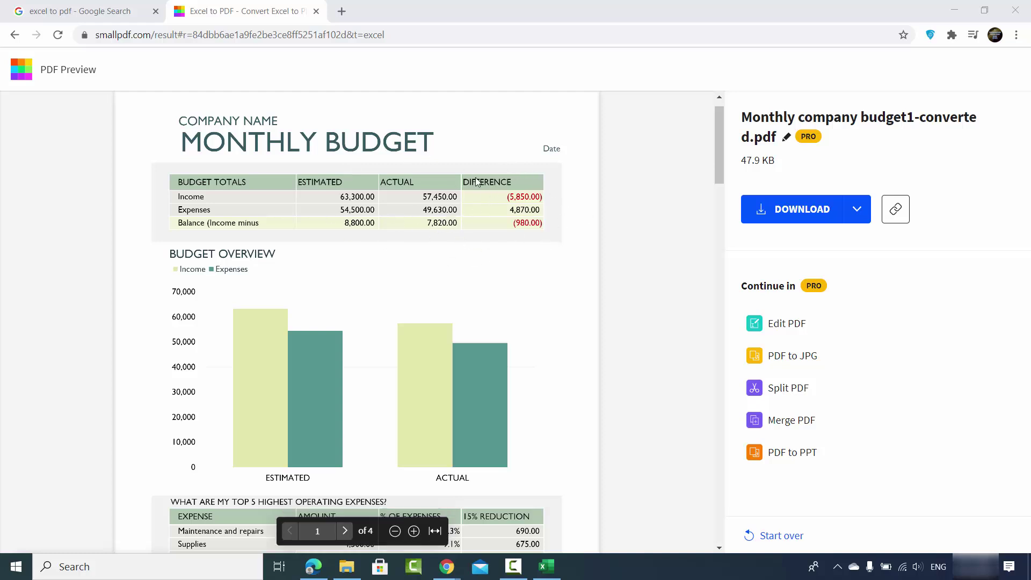
Download Monthly company budget1-converted.pdf and scroll through its four pages
left_click(809, 218)
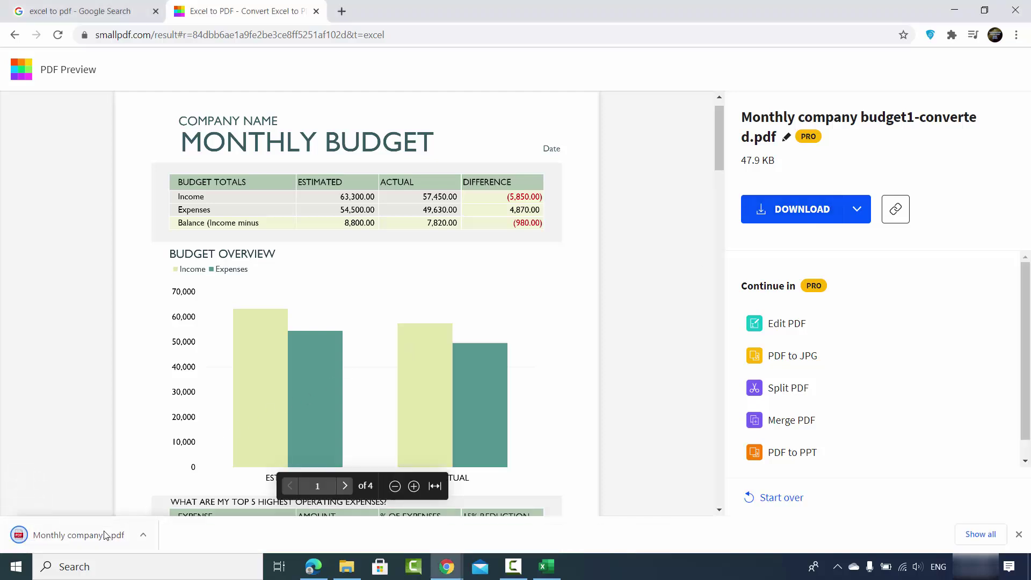
left_click(105, 536)
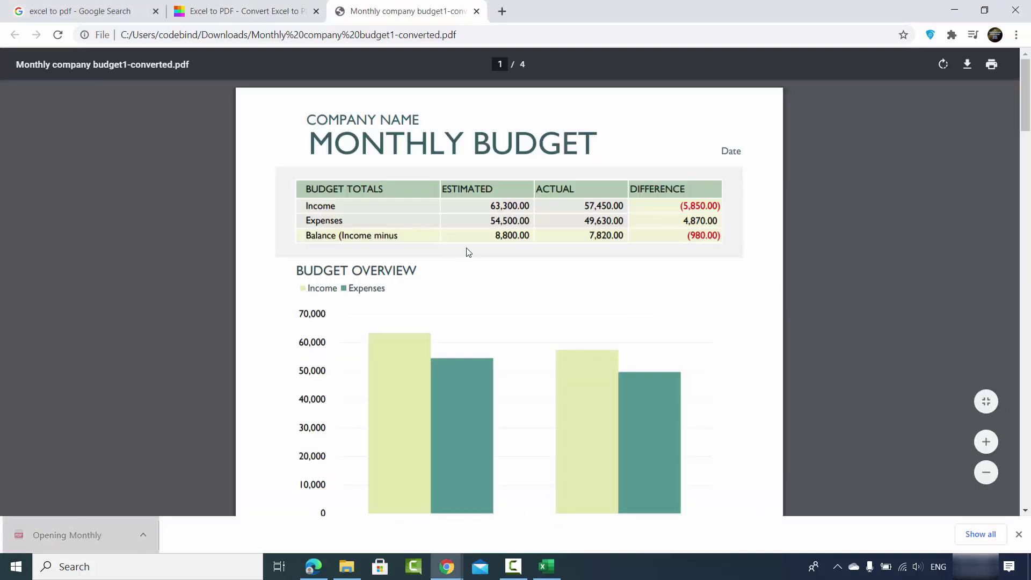
scroll(468, 251, "down", 15)
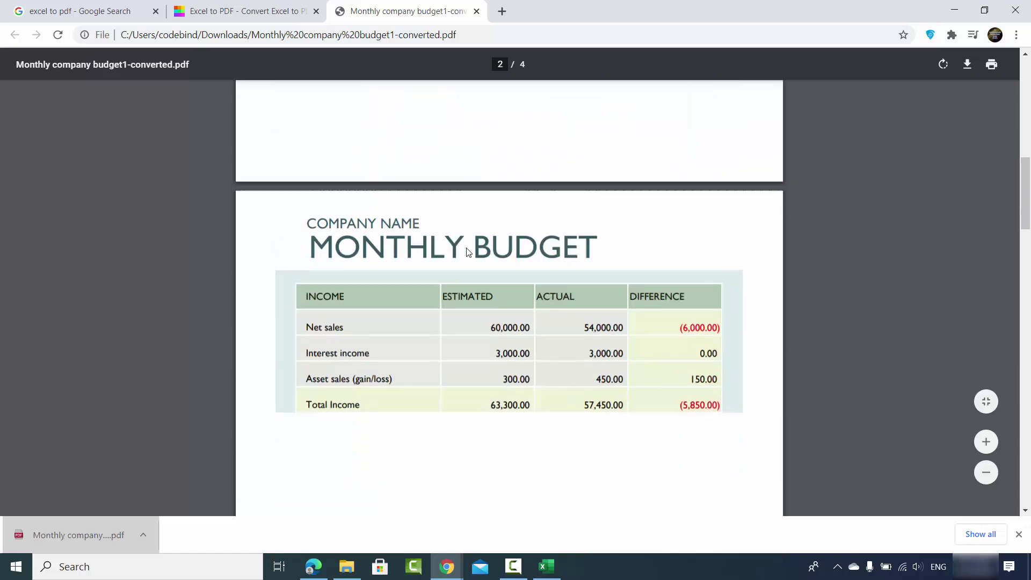
scroll(468, 252, "down", 15)
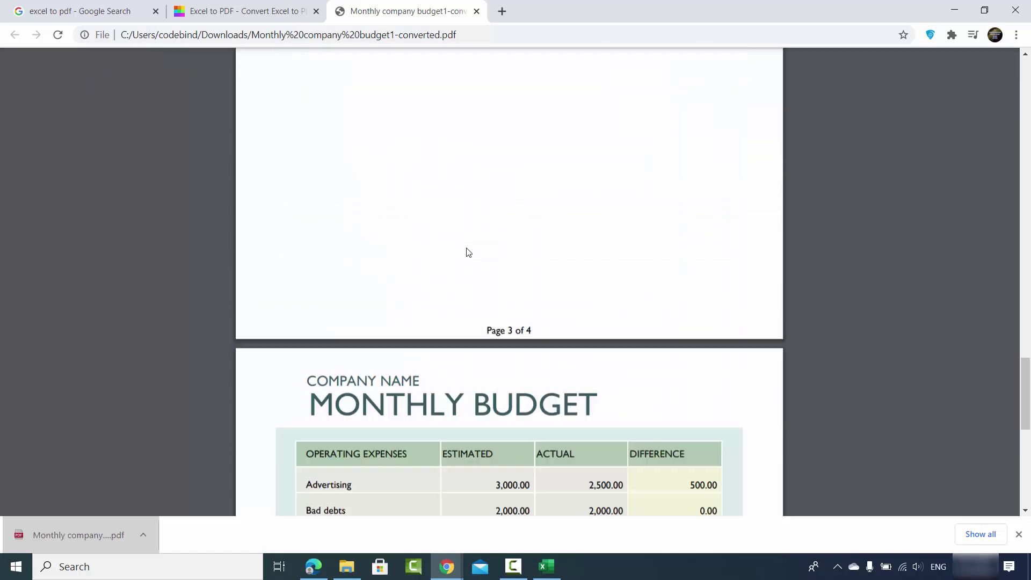
scroll(466, 253, "down", 2)
key("alt+Tab")
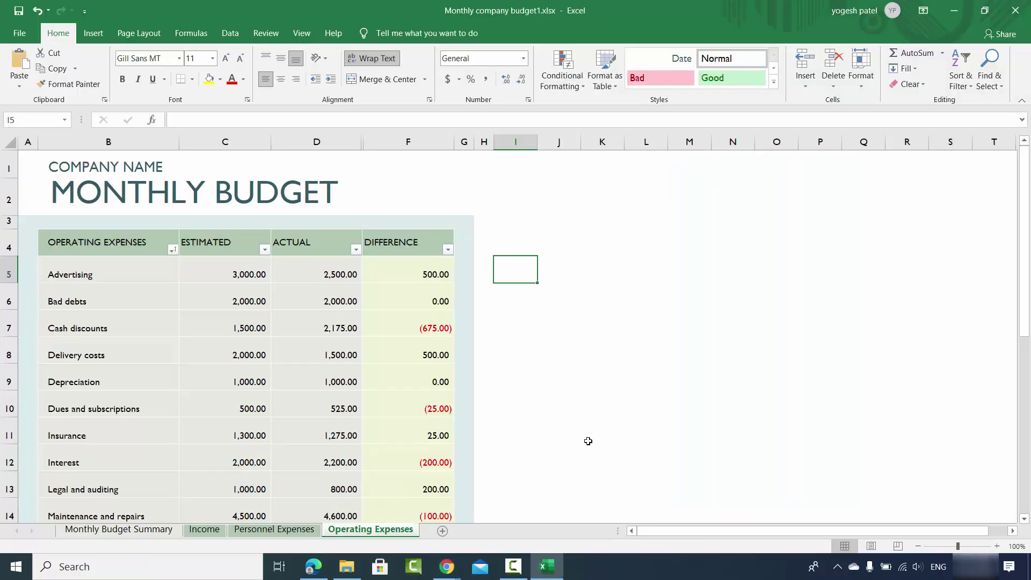